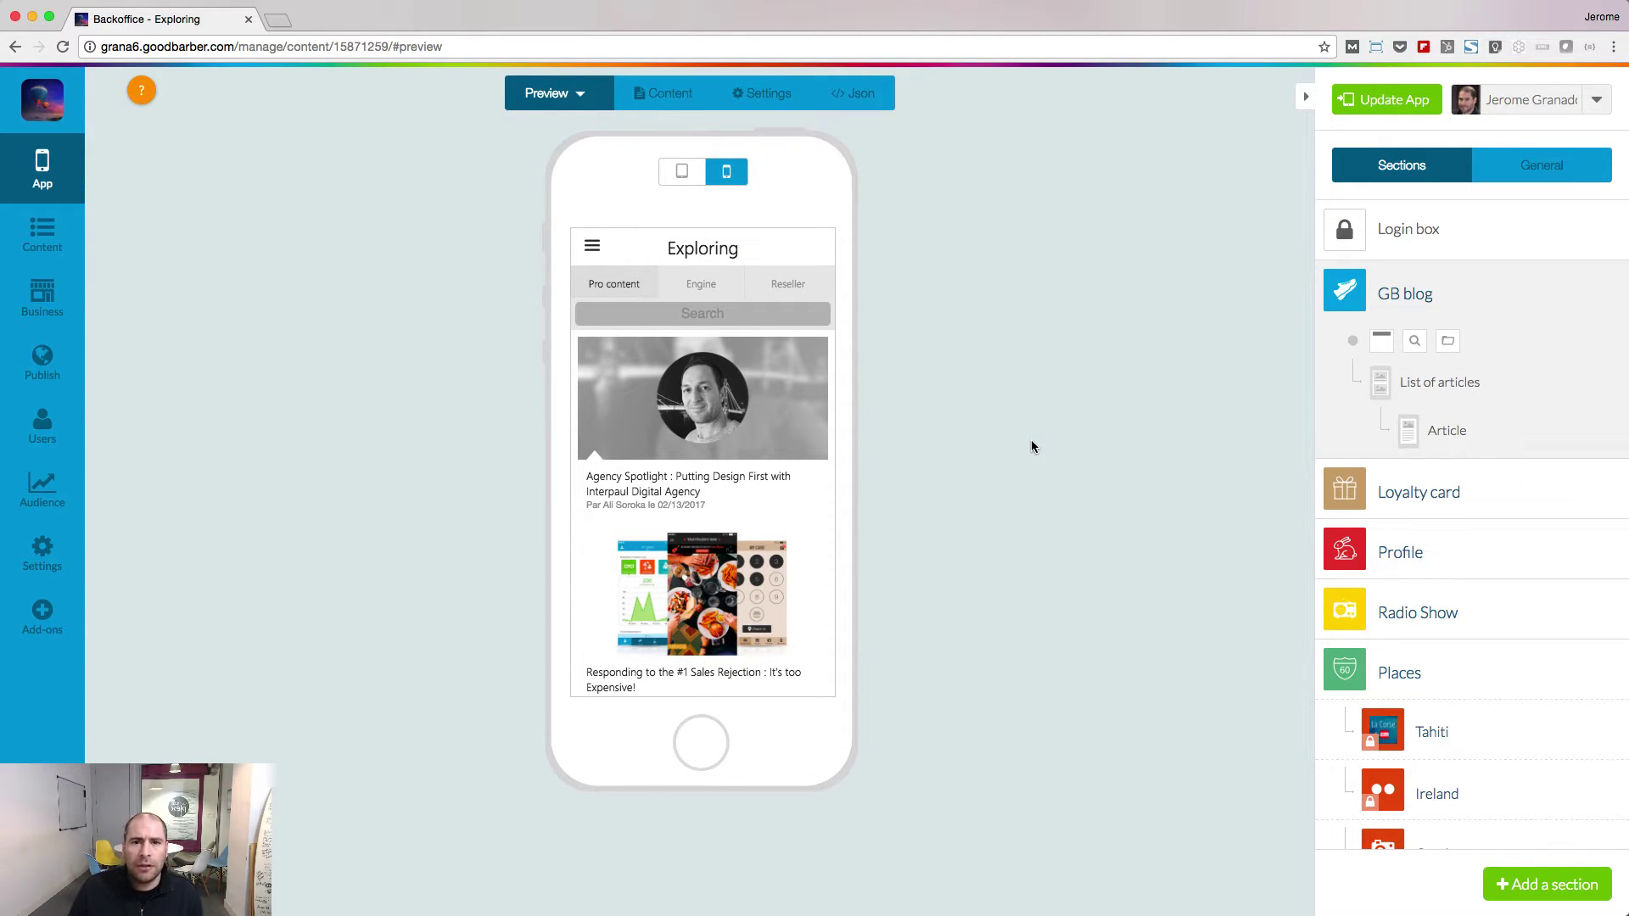
# Make the blog list titles magenta (#E619E6), then bring up the section's JSON settings
pyautogui.click(857, 94)
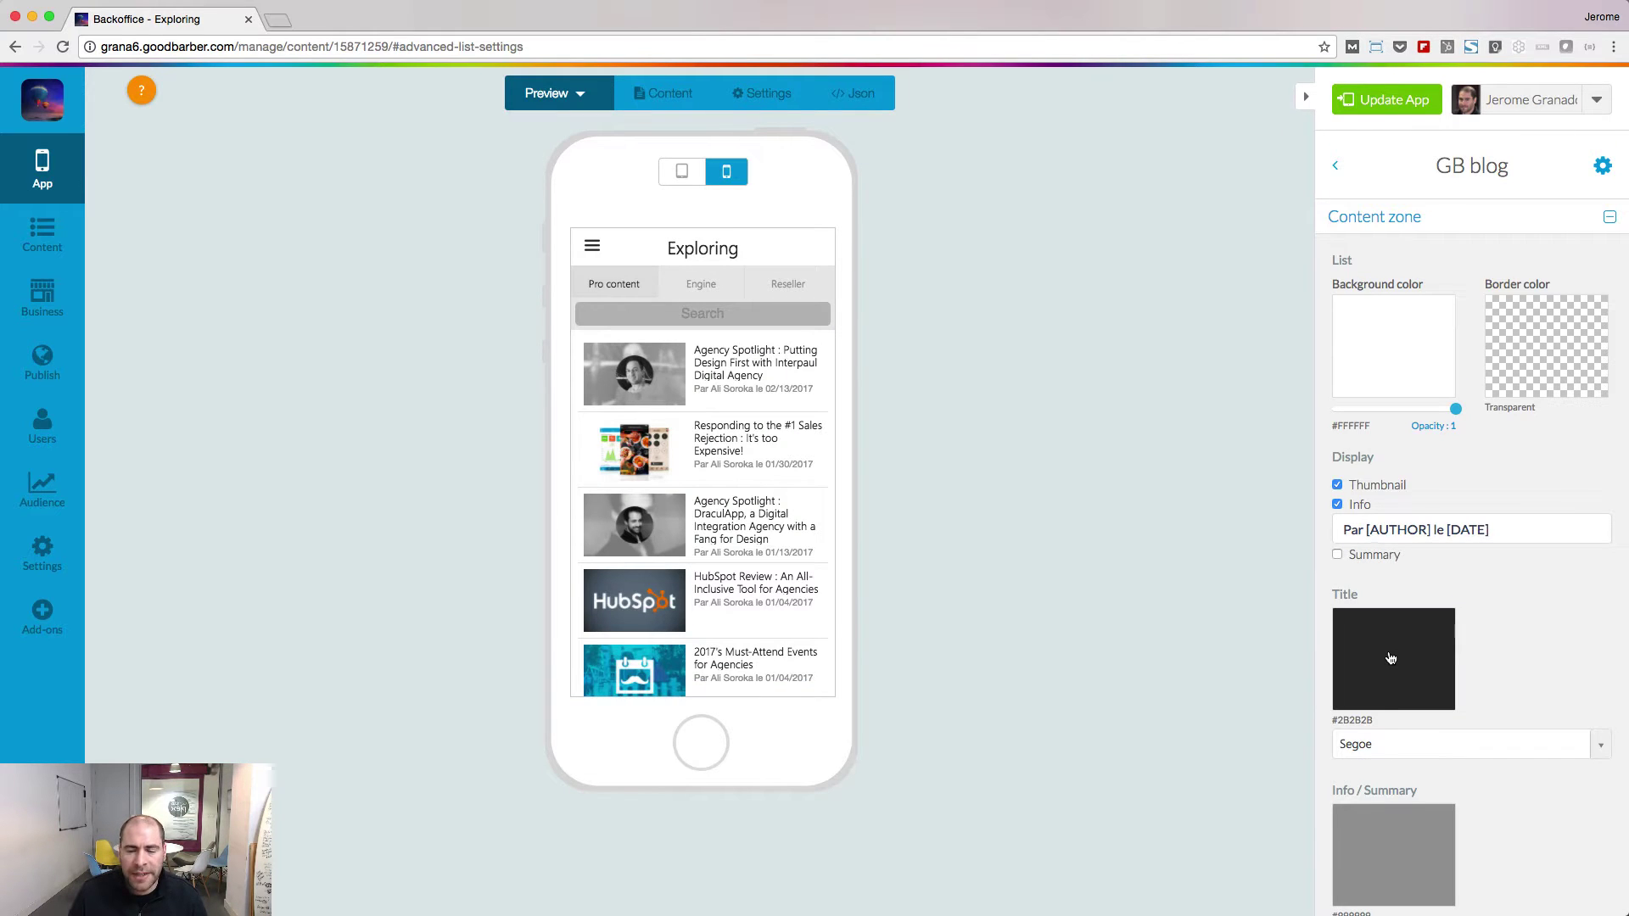
pyautogui.click(1391, 657)
pyautogui.click(1209, 672)
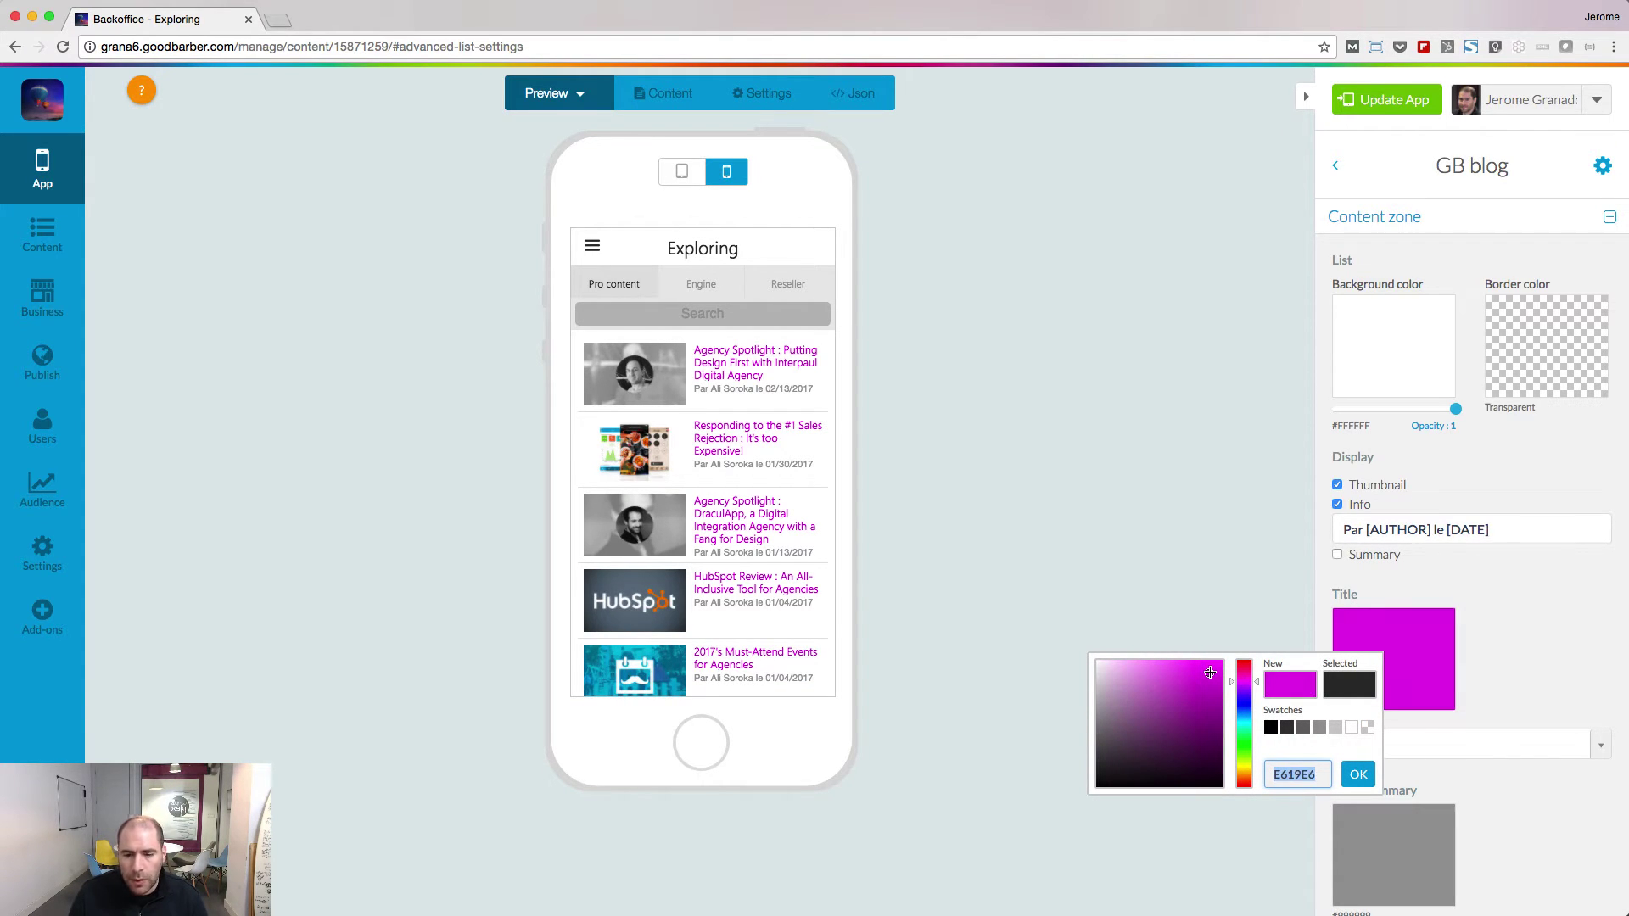
pyautogui.click(1210, 673)
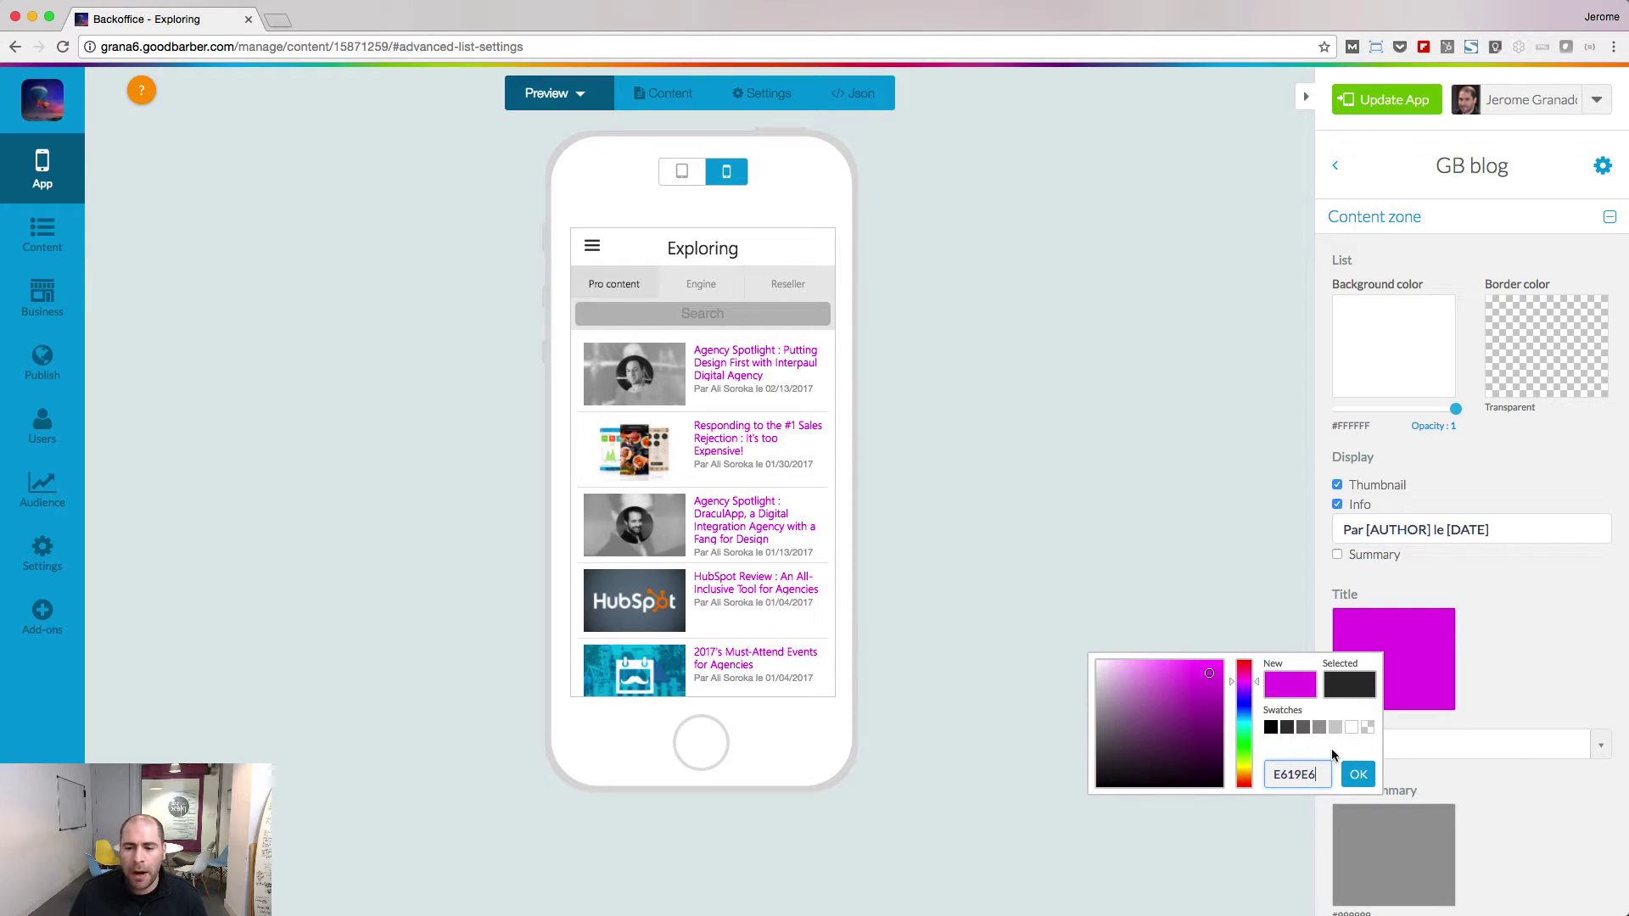
pyautogui.click(1359, 774)
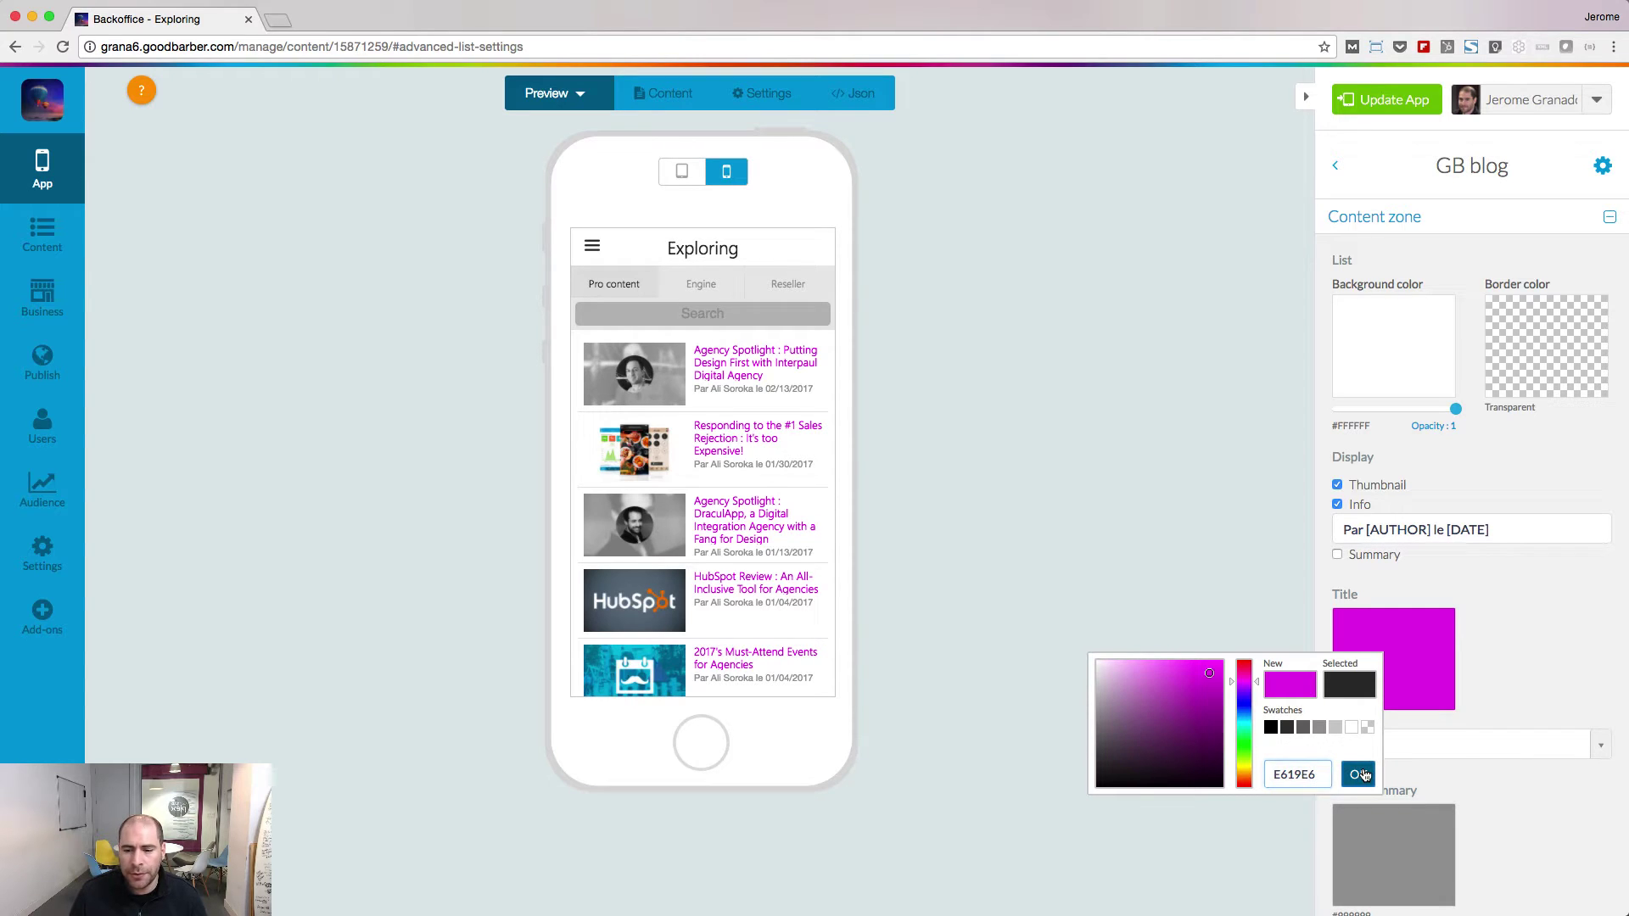
pyautogui.click(865, 100)
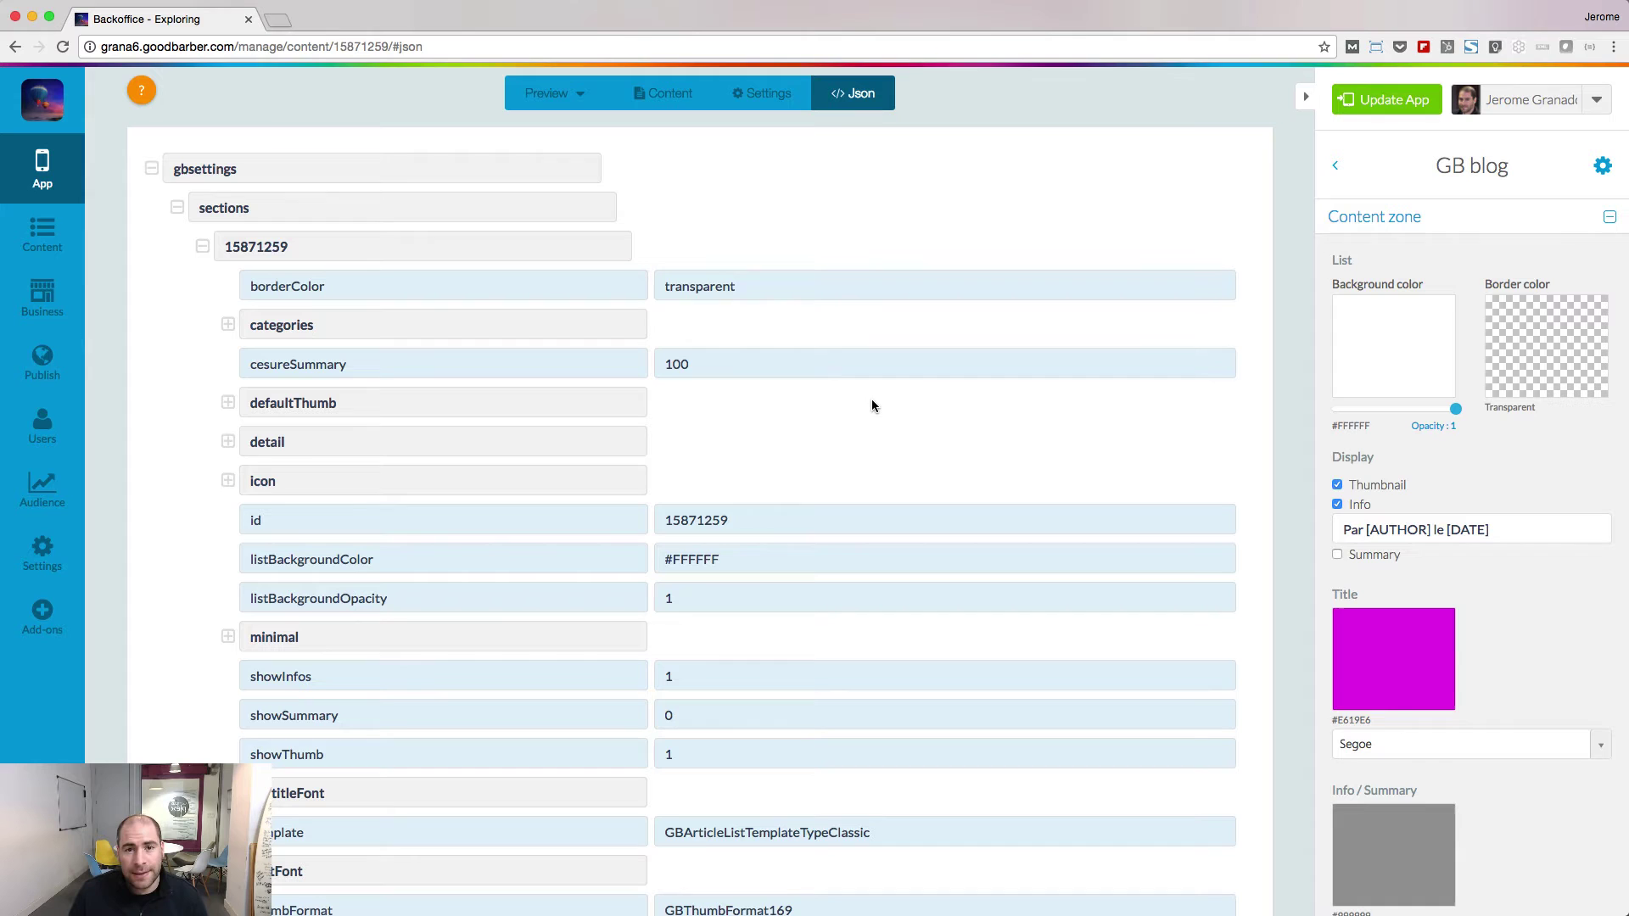
pyautogui.scroll(-2, 903, 531)
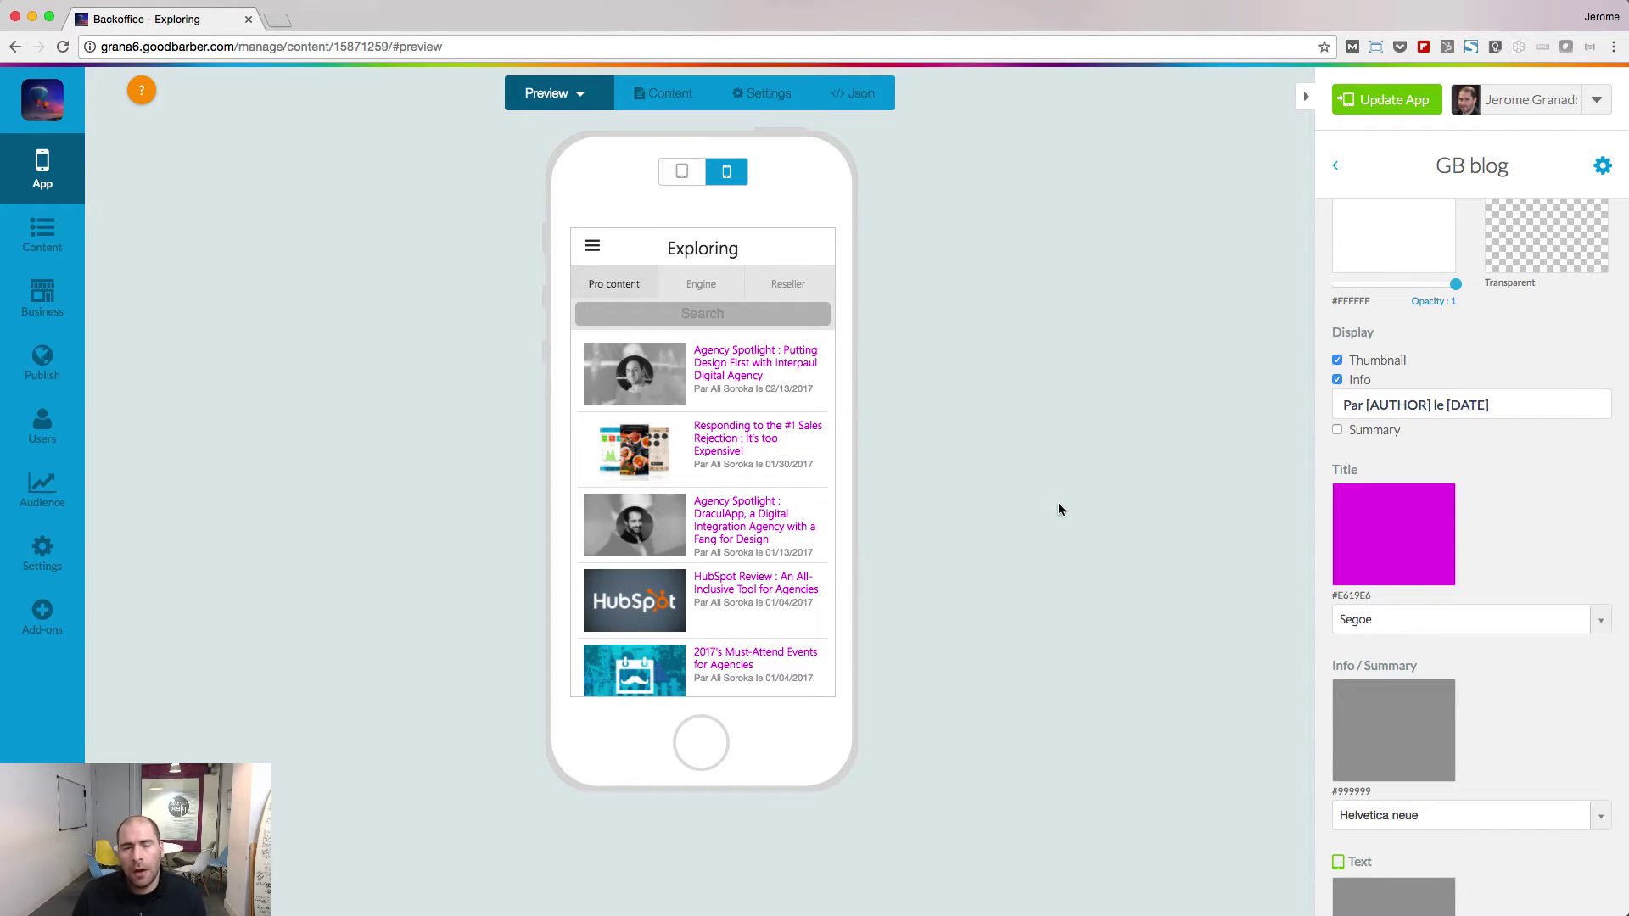
# Change the blog list title colour back to black (#000000)
pyautogui.click(1377, 525)
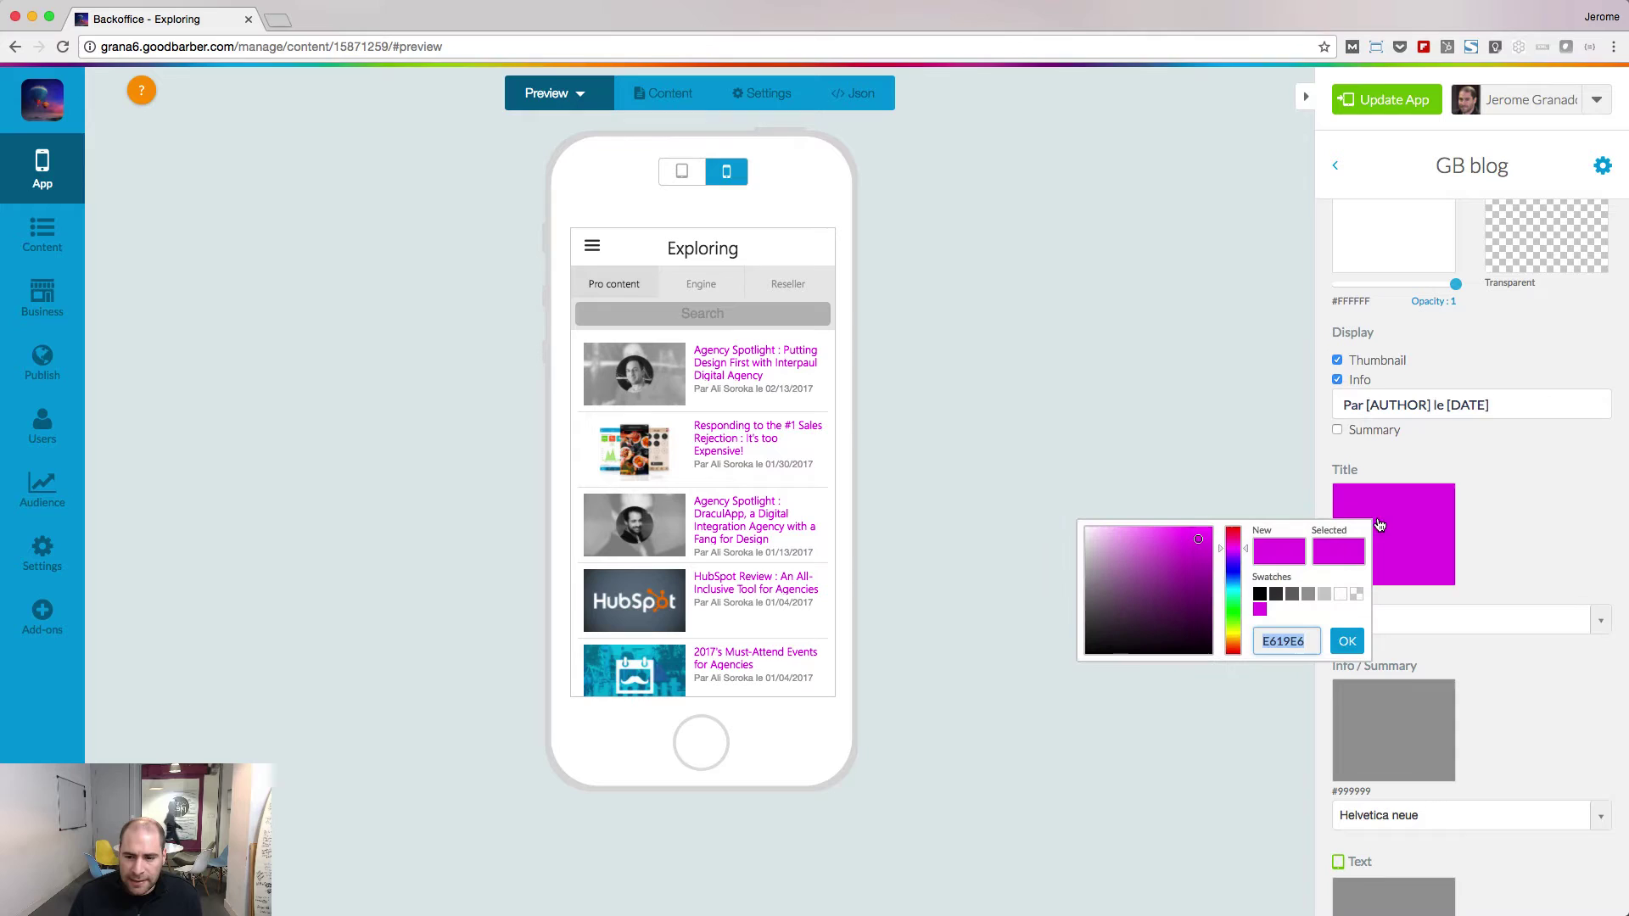
pyautogui.write('000000')
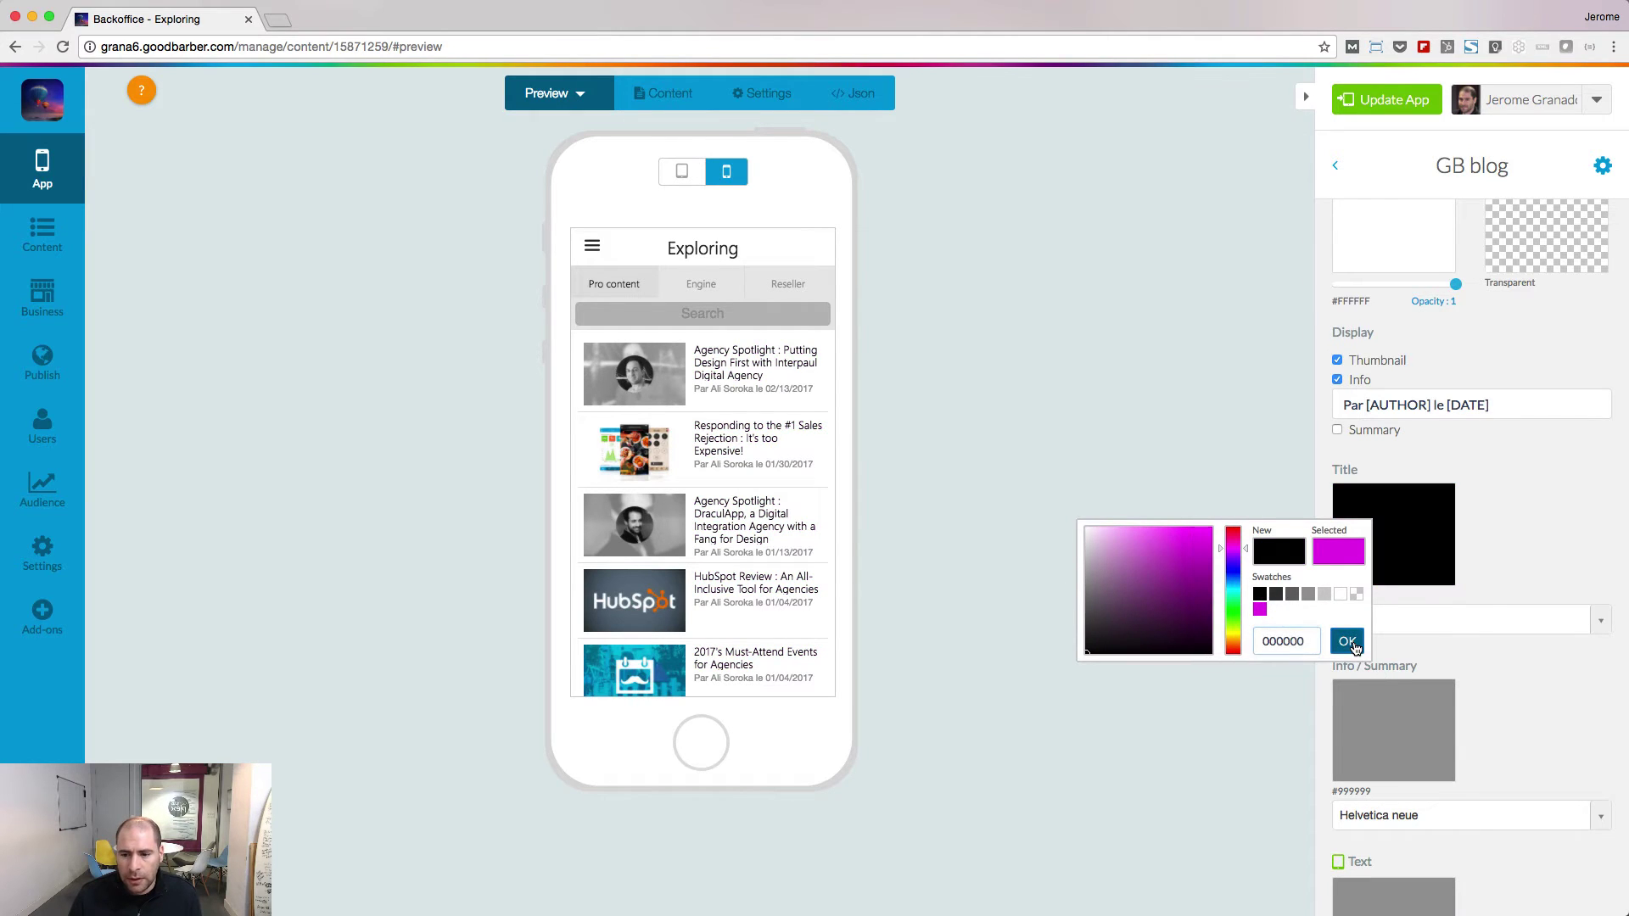
pyautogui.click(1348, 640)
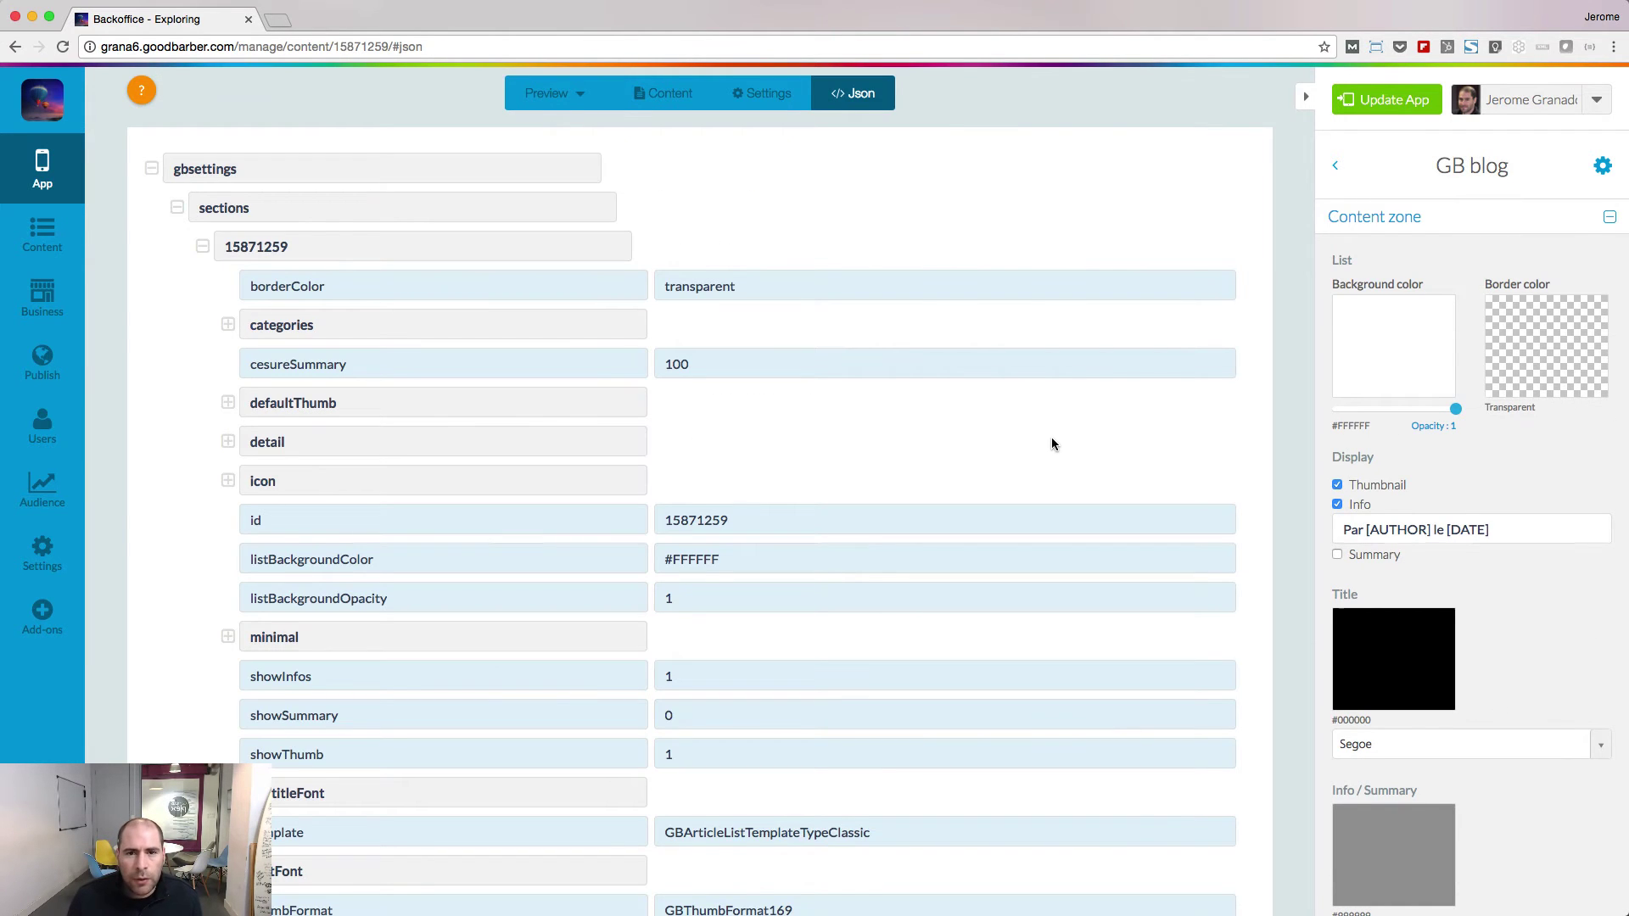
pyautogui.scroll(-1, 977, 524)
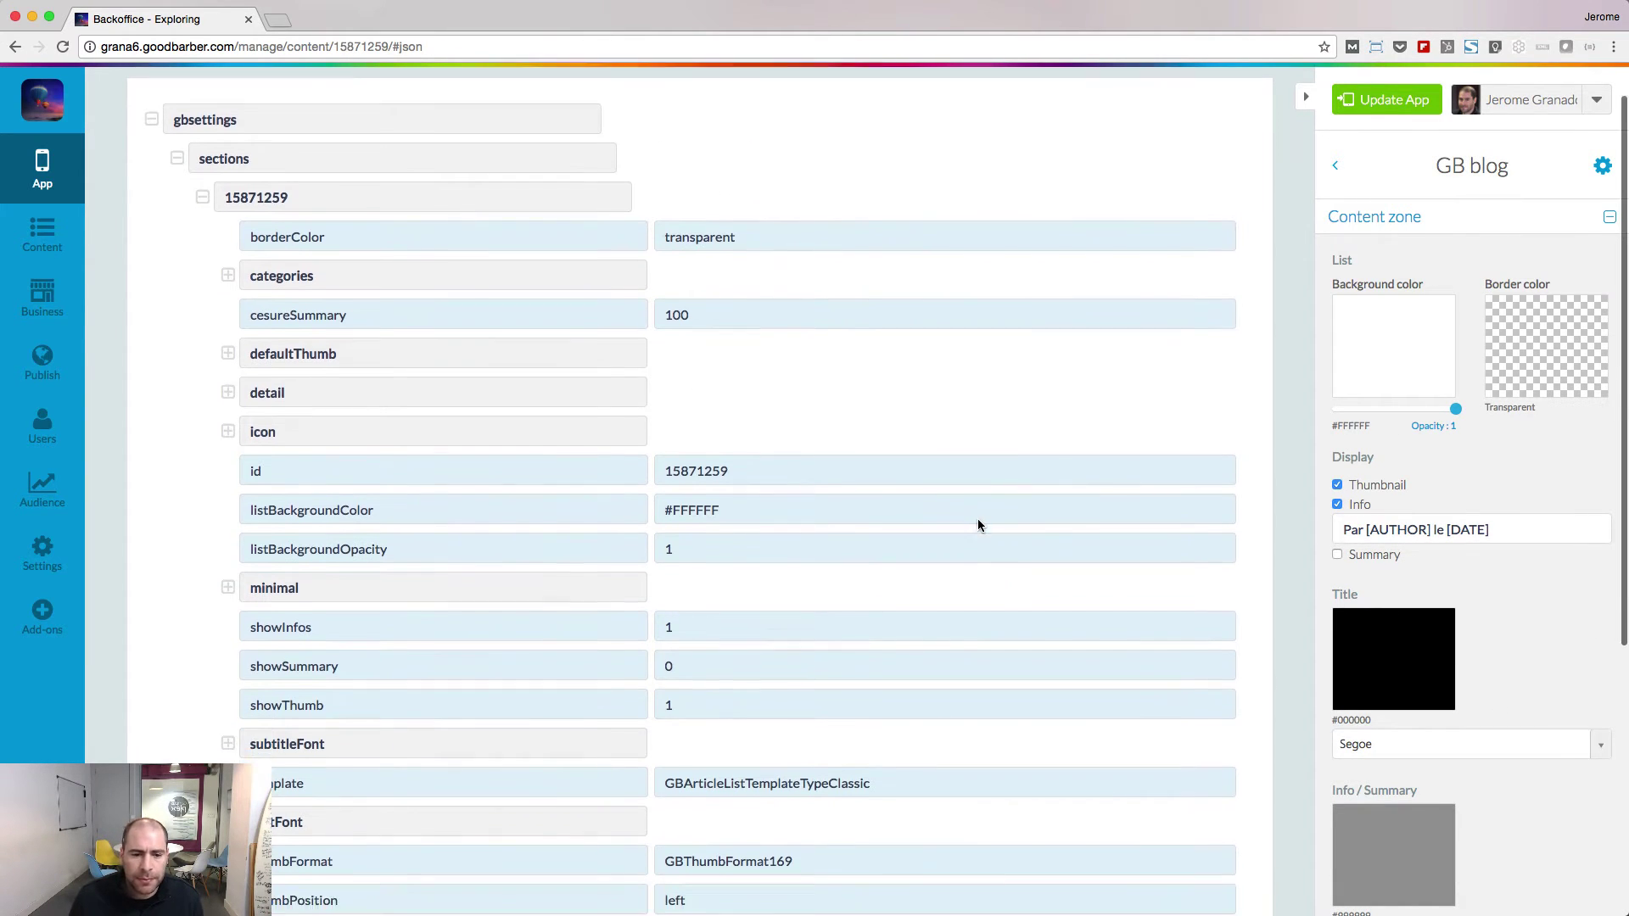
pyautogui.scroll(-3, 978, 524)
pyautogui.scroll(-3, 974, 523)
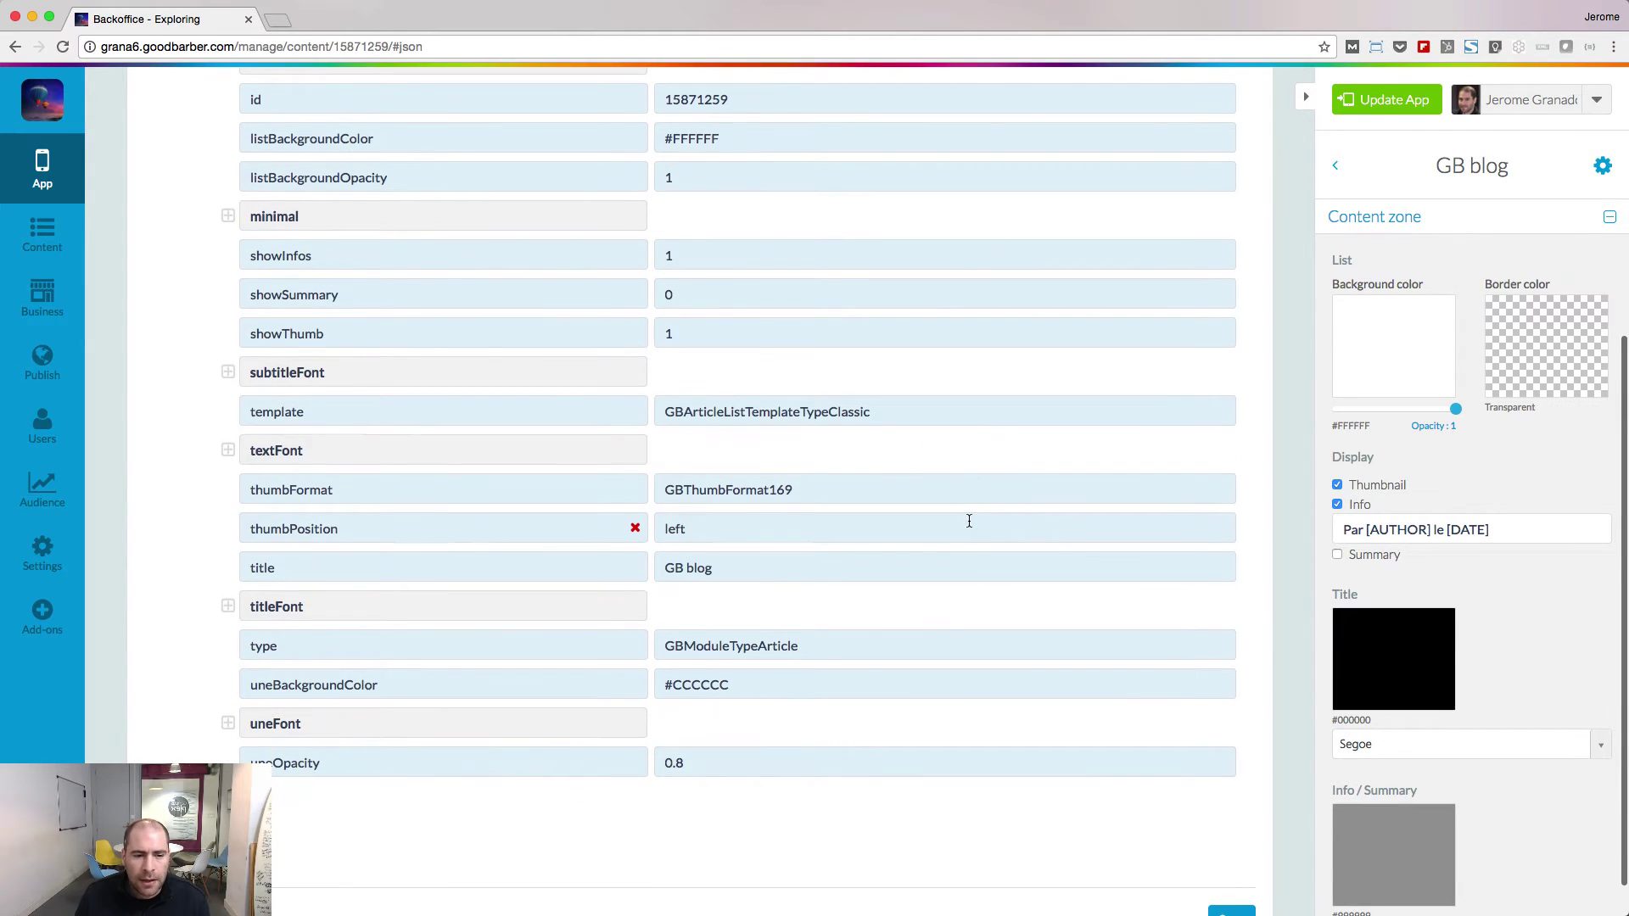
# Change the titleFont size from 13 to 33 in the blog section JSON and save
pyautogui.click(229, 608)
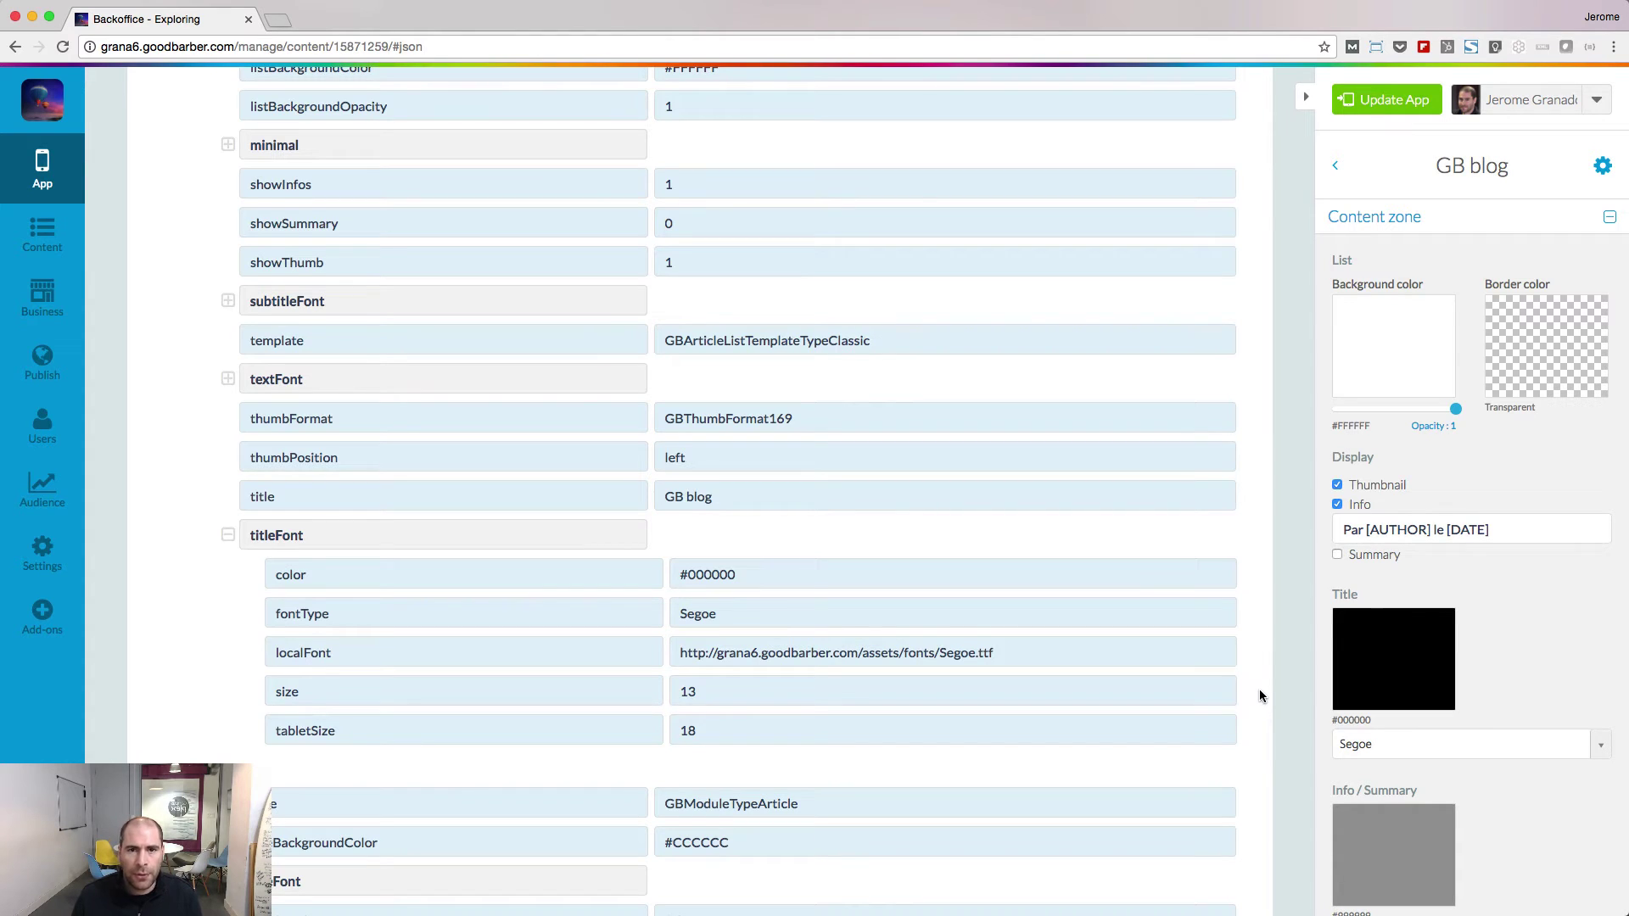
pyautogui.doubleClick(1223, 692)
pyautogui.write('33')
pyautogui.press('Return')
pyautogui.scroll(-3, 1224, 726)
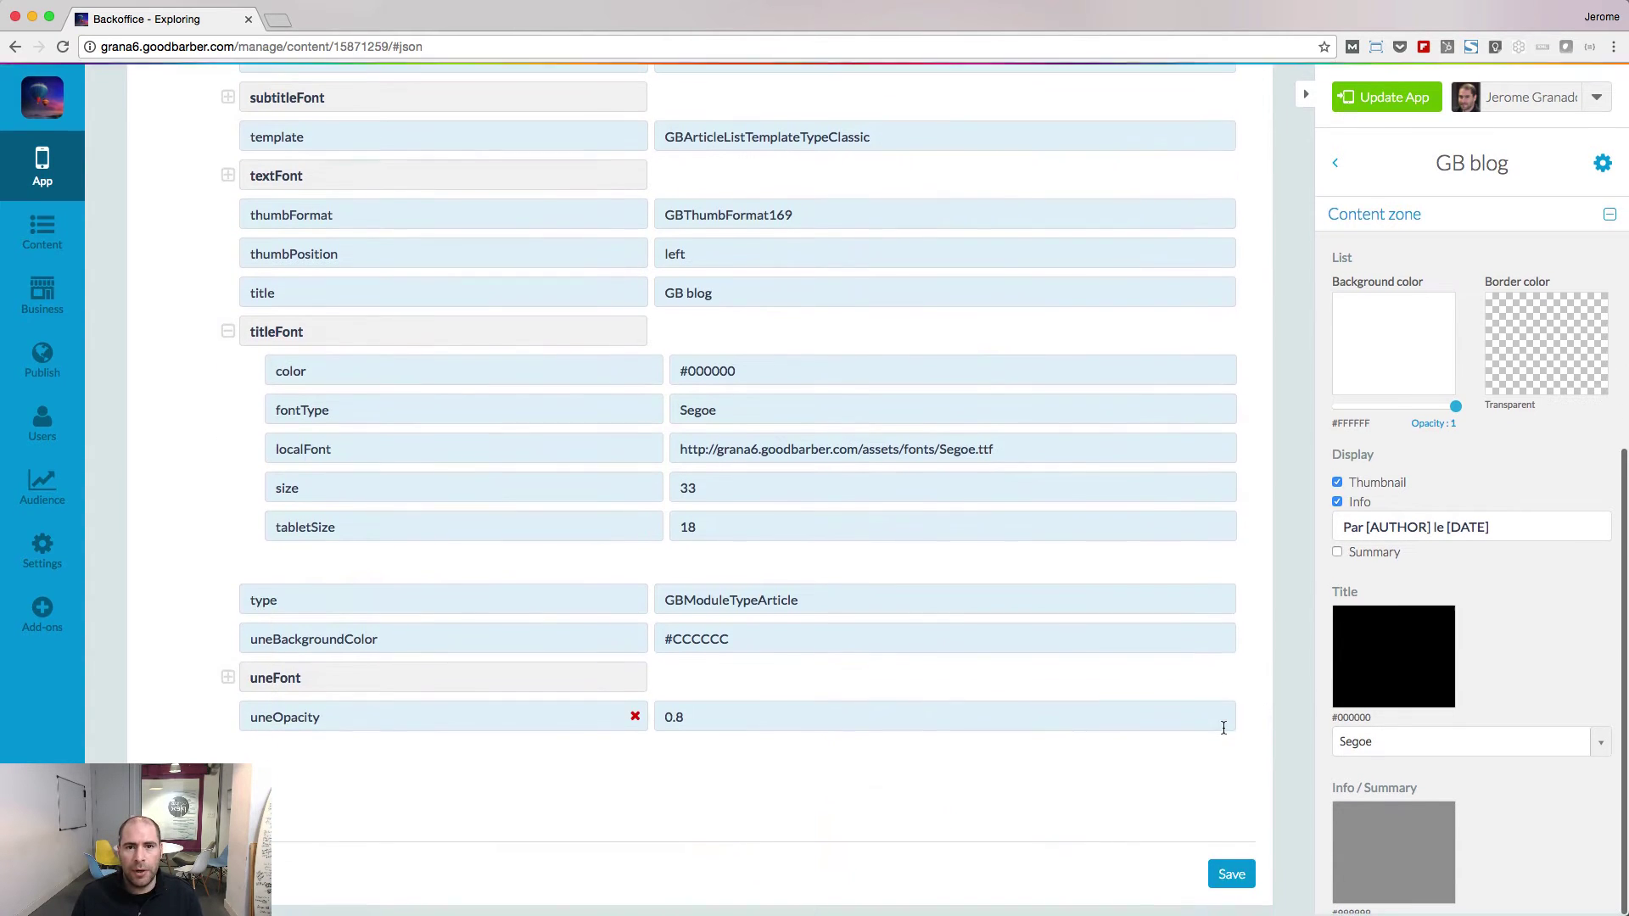
pyautogui.click(1230, 873)
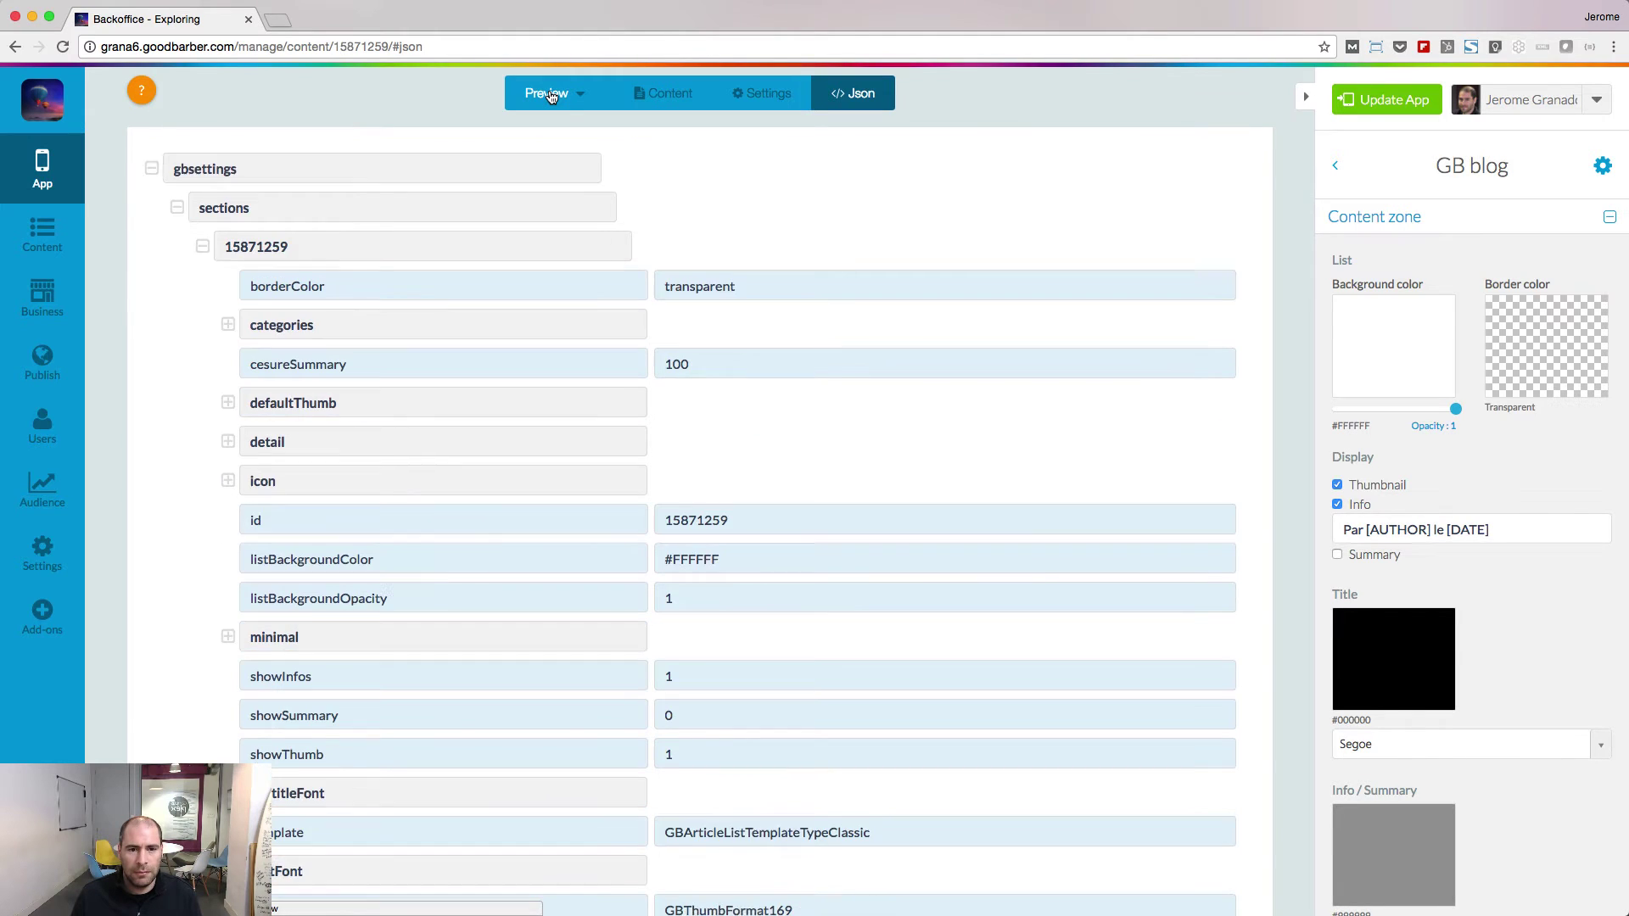
# Return to the app preview to see the enlarged blog titles
pyautogui.click(552, 95)
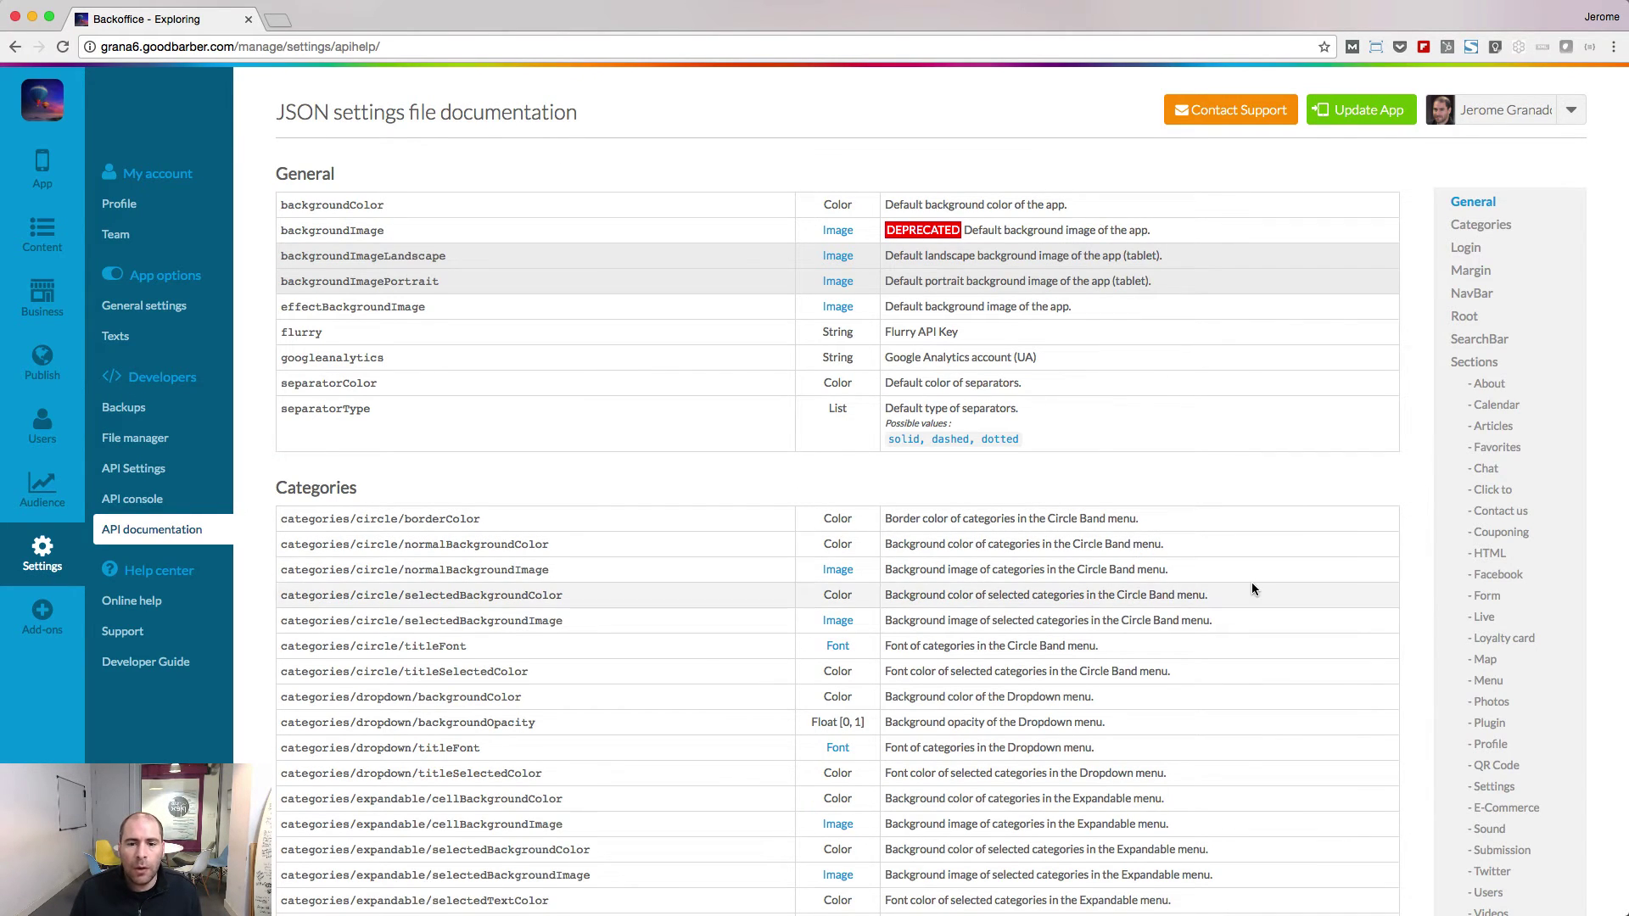
pyautogui.scroll(-4, 1251, 582)
pyautogui.scroll(-1, 1252, 588)
pyautogui.scroll(-5, 1252, 588)
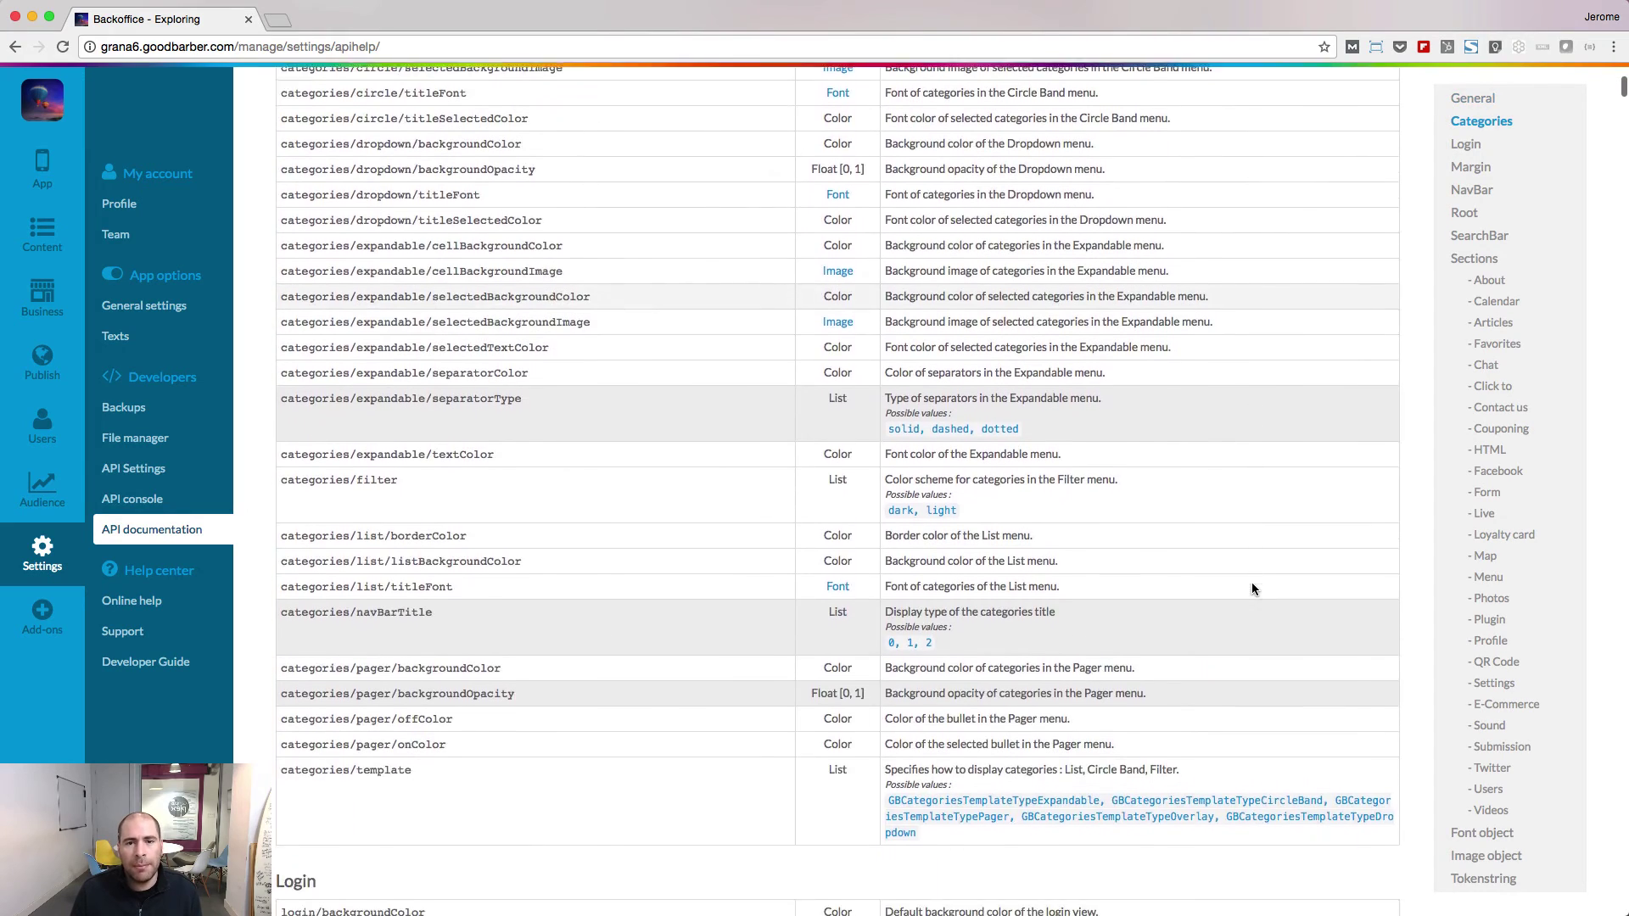
pyautogui.scroll(-2, 1251, 588)
pyautogui.scroll(-10, 1250, 588)
pyautogui.scroll(-4, 1251, 588)
pyautogui.scroll(-2, 1252, 589)
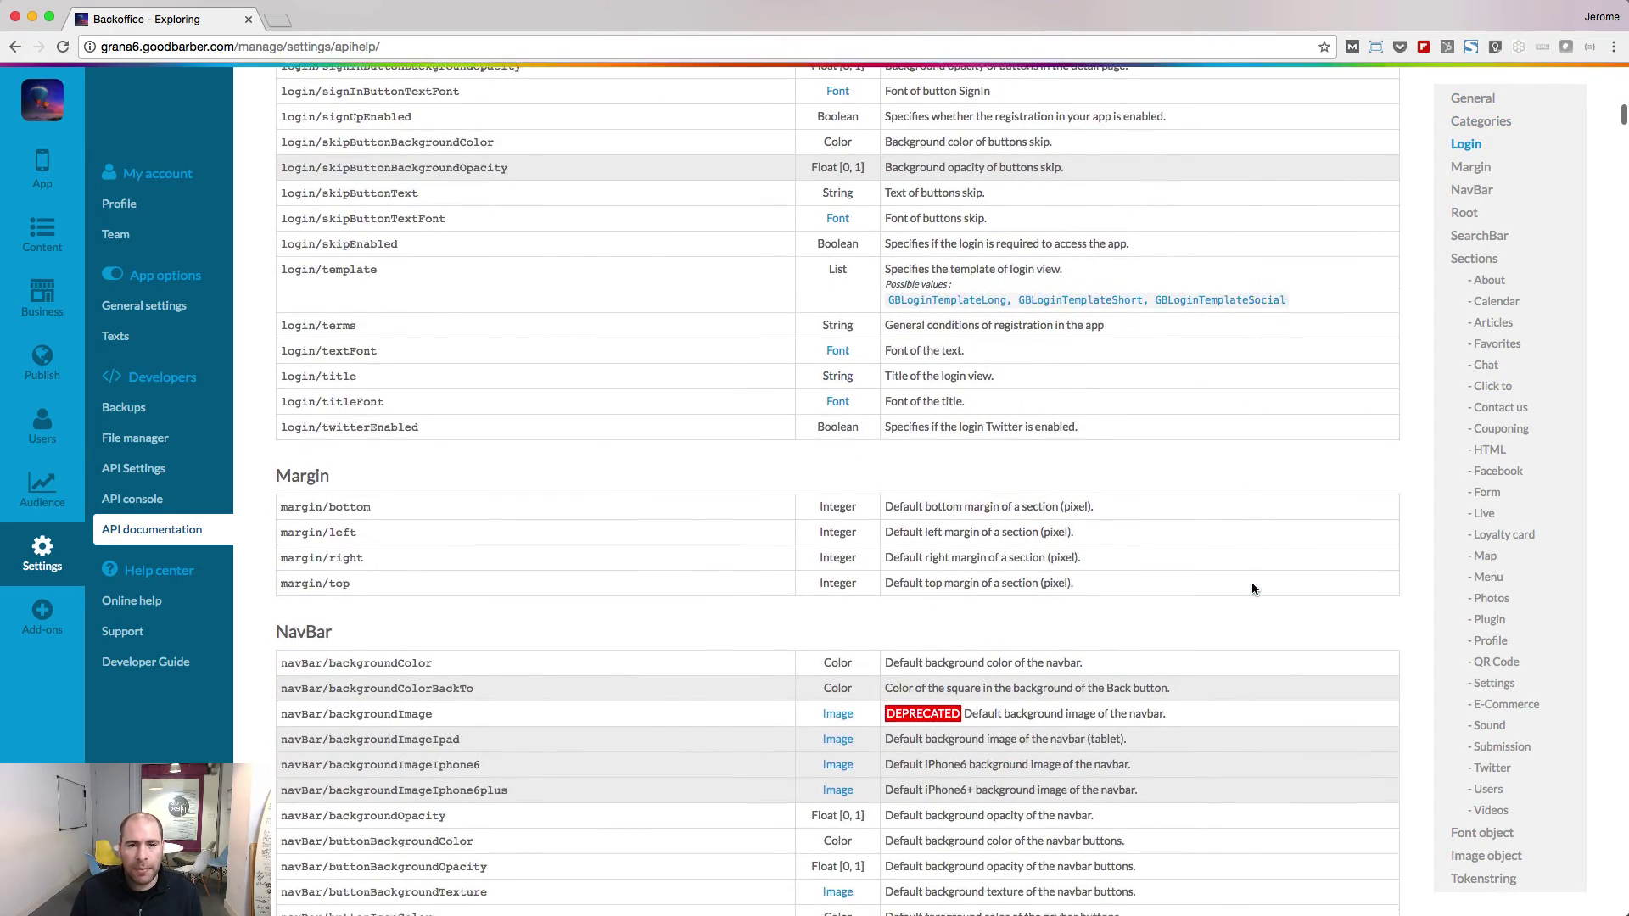
pyautogui.scroll(-3, 1252, 588)
pyautogui.scroll(-2, 1251, 589)
pyautogui.scroll(-4, 1251, 588)
pyautogui.scroll(-4, 1252, 589)
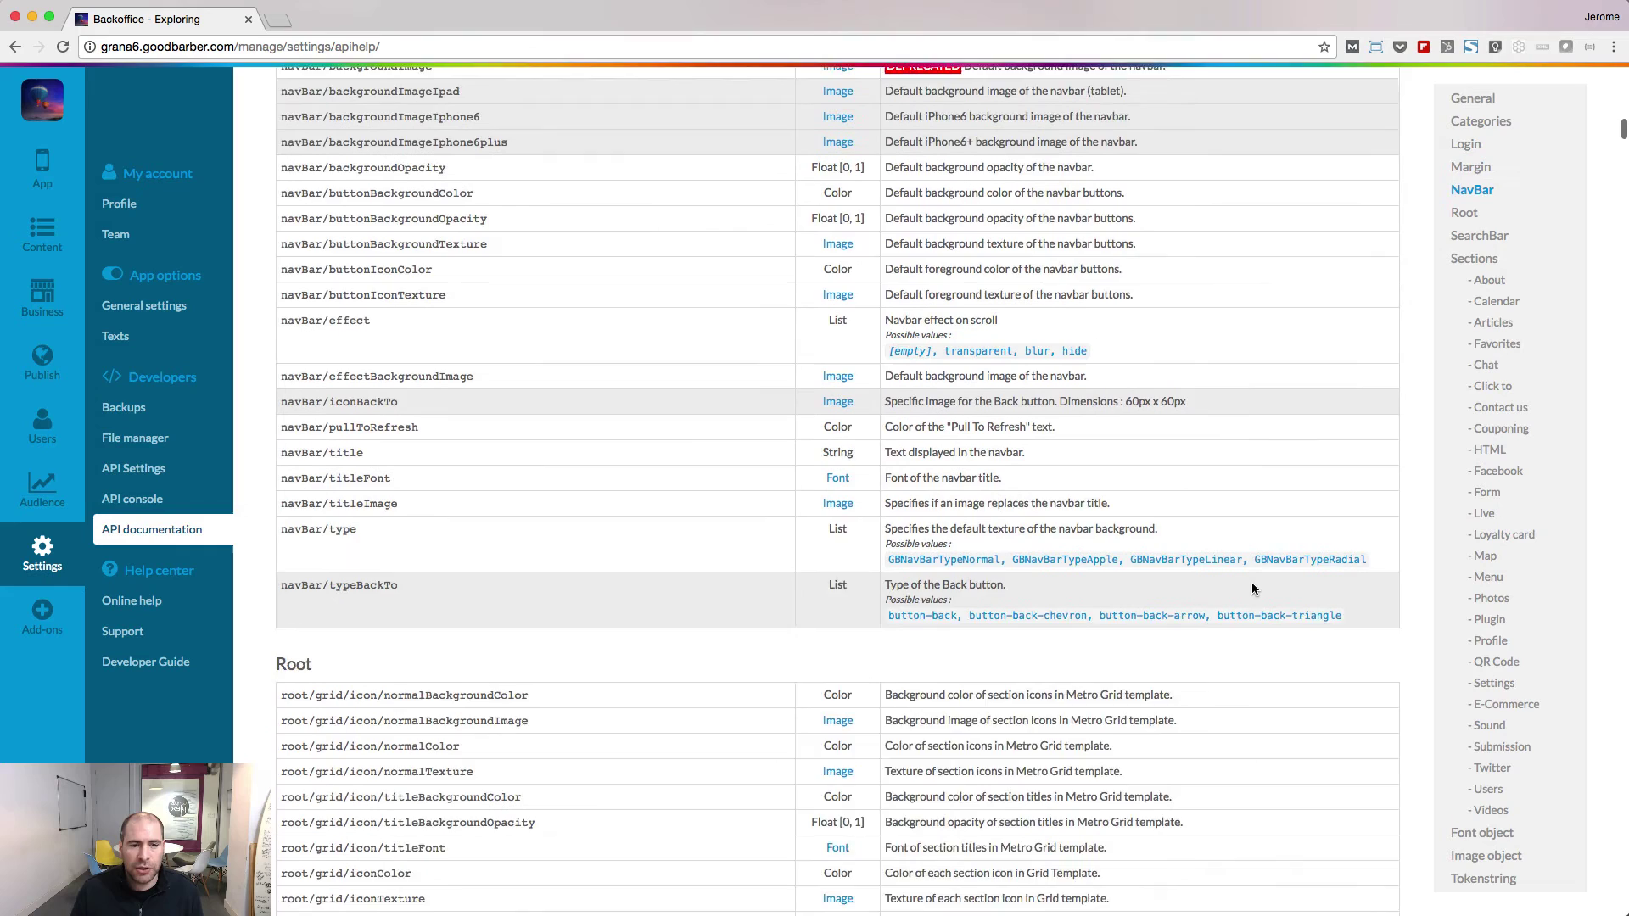
pyautogui.scroll(-2, 1252, 589)
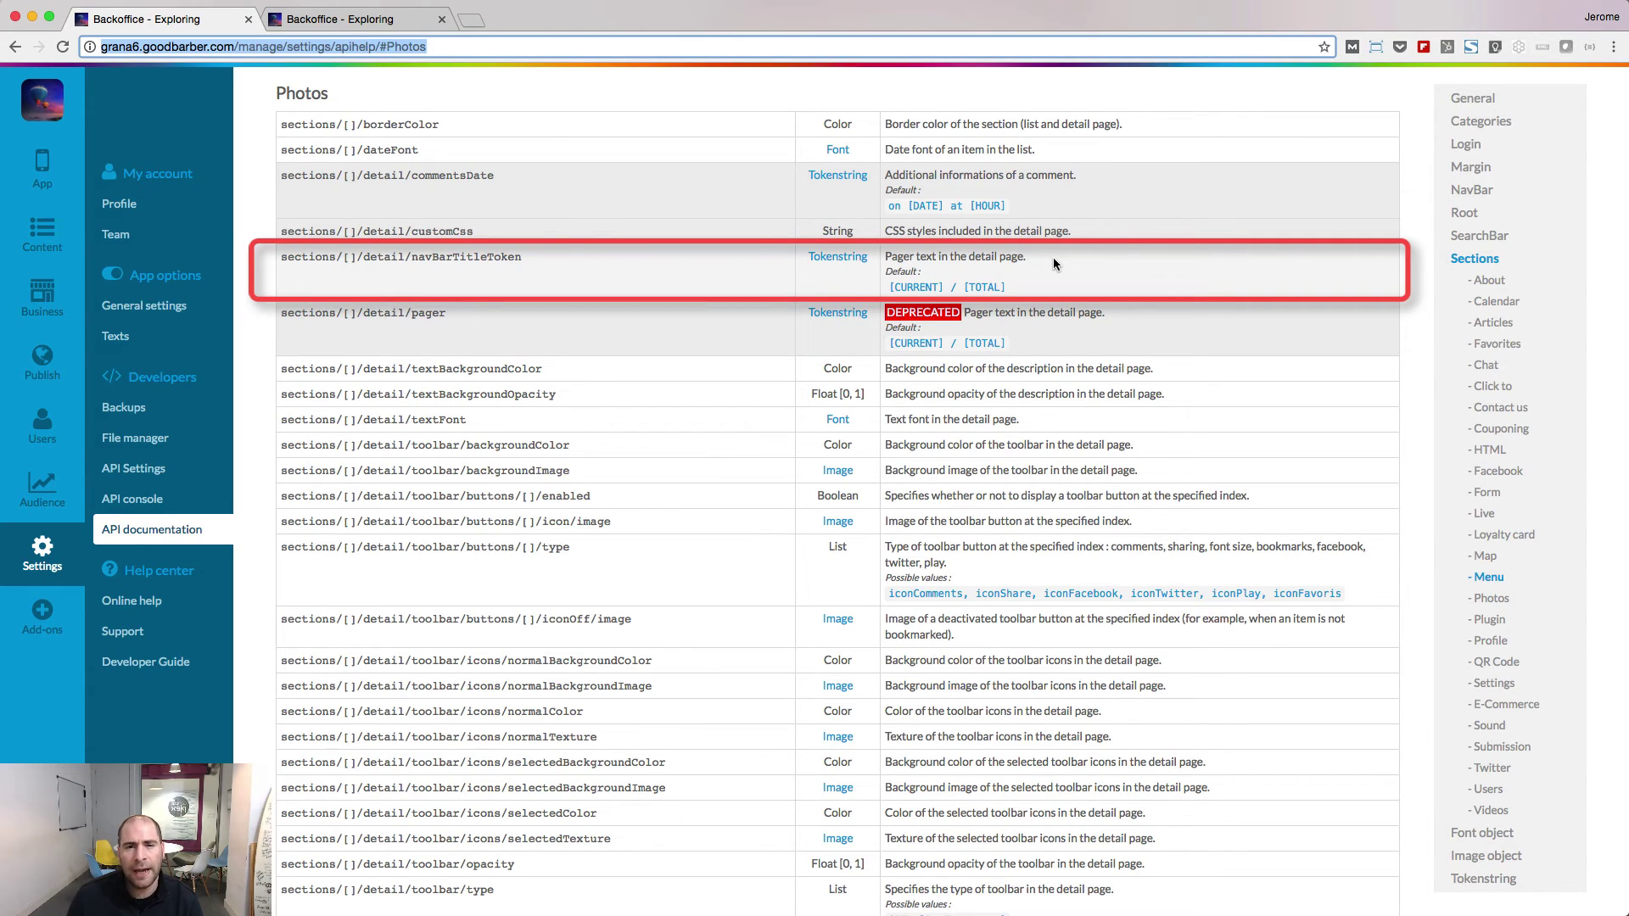
# Highlight the pager text description in the Photos documentation, then clear the highlight
pyautogui.moveTo(1054, 254); pyautogui.dragTo(887, 257)
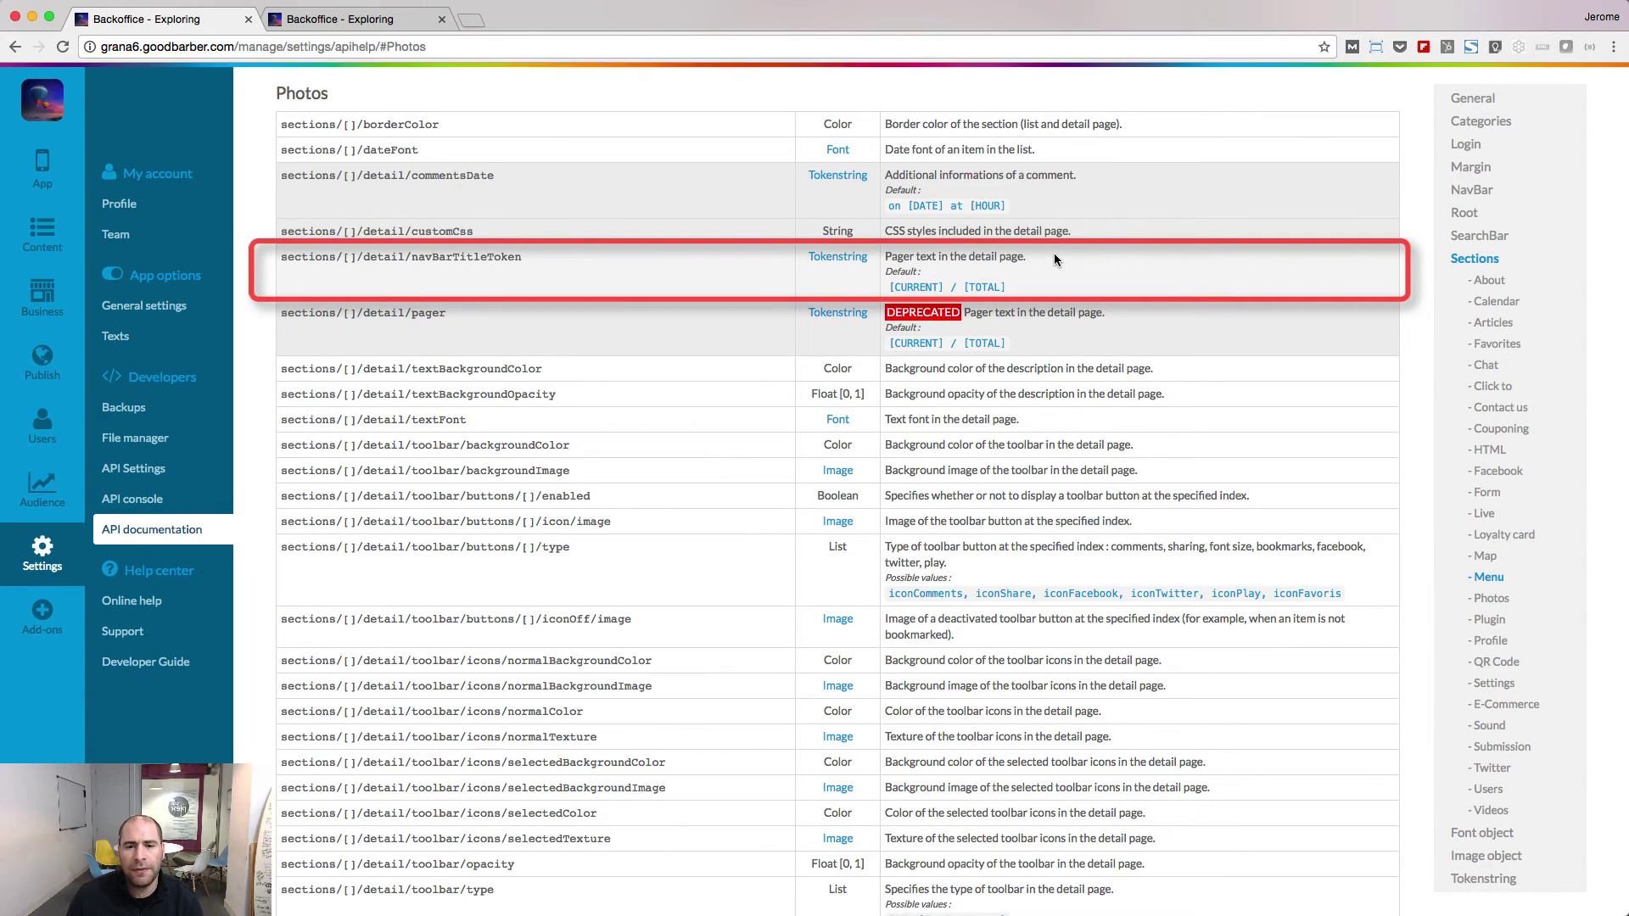
pyautogui.click(1218, 276)
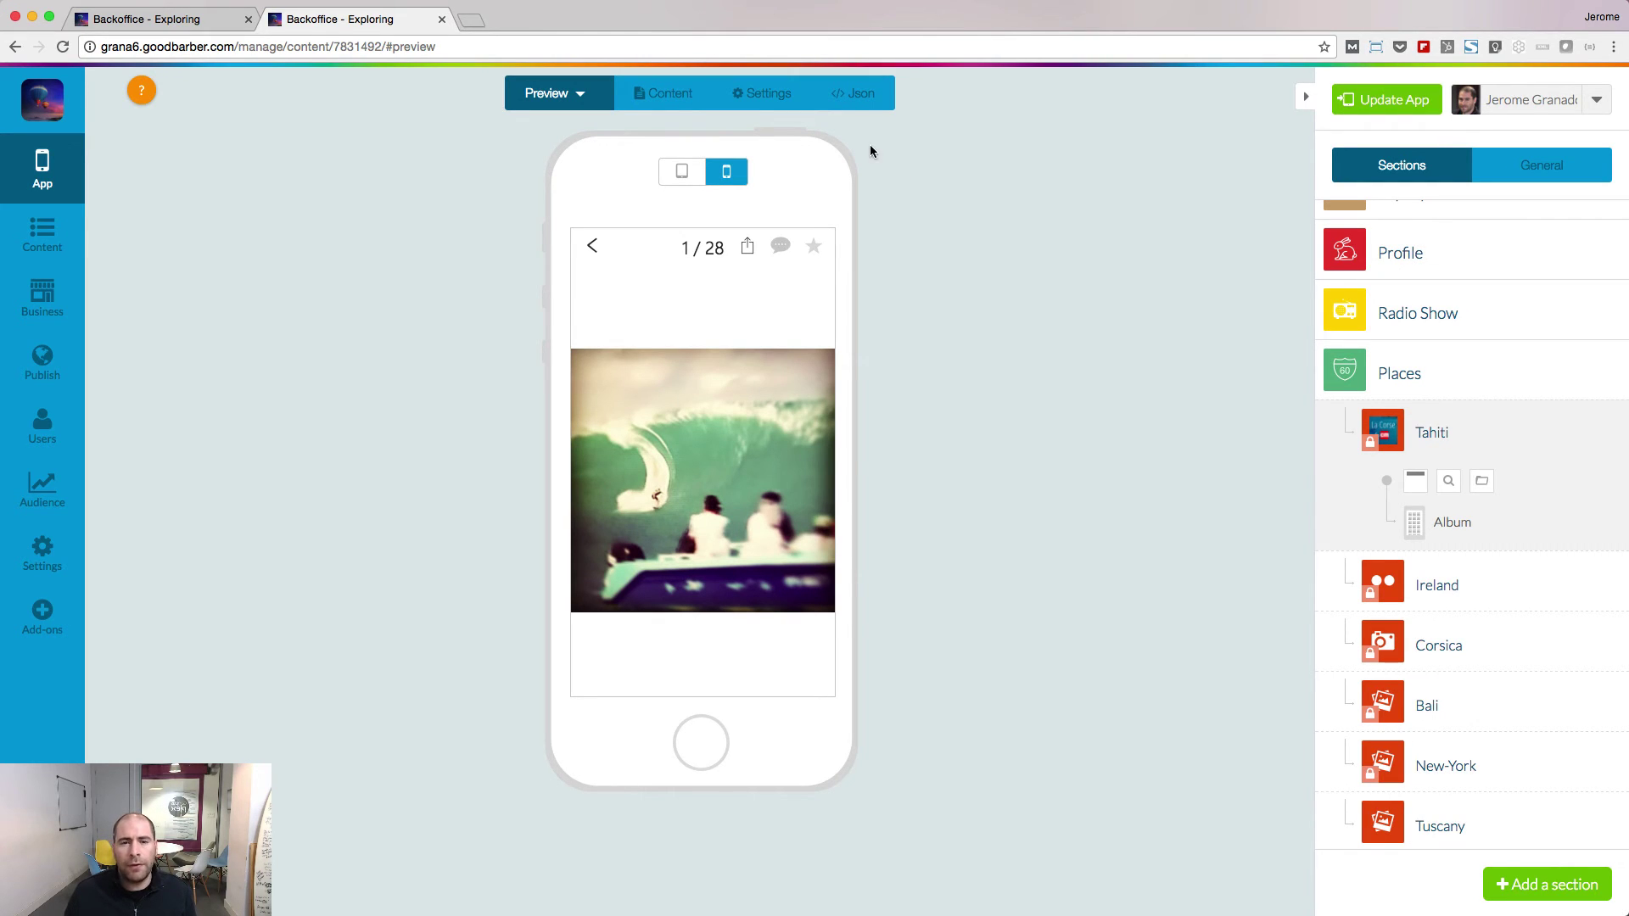
# Create an empty navBarTitleToken property inside the Tahiti album's detail group
pyautogui.click(856, 92)
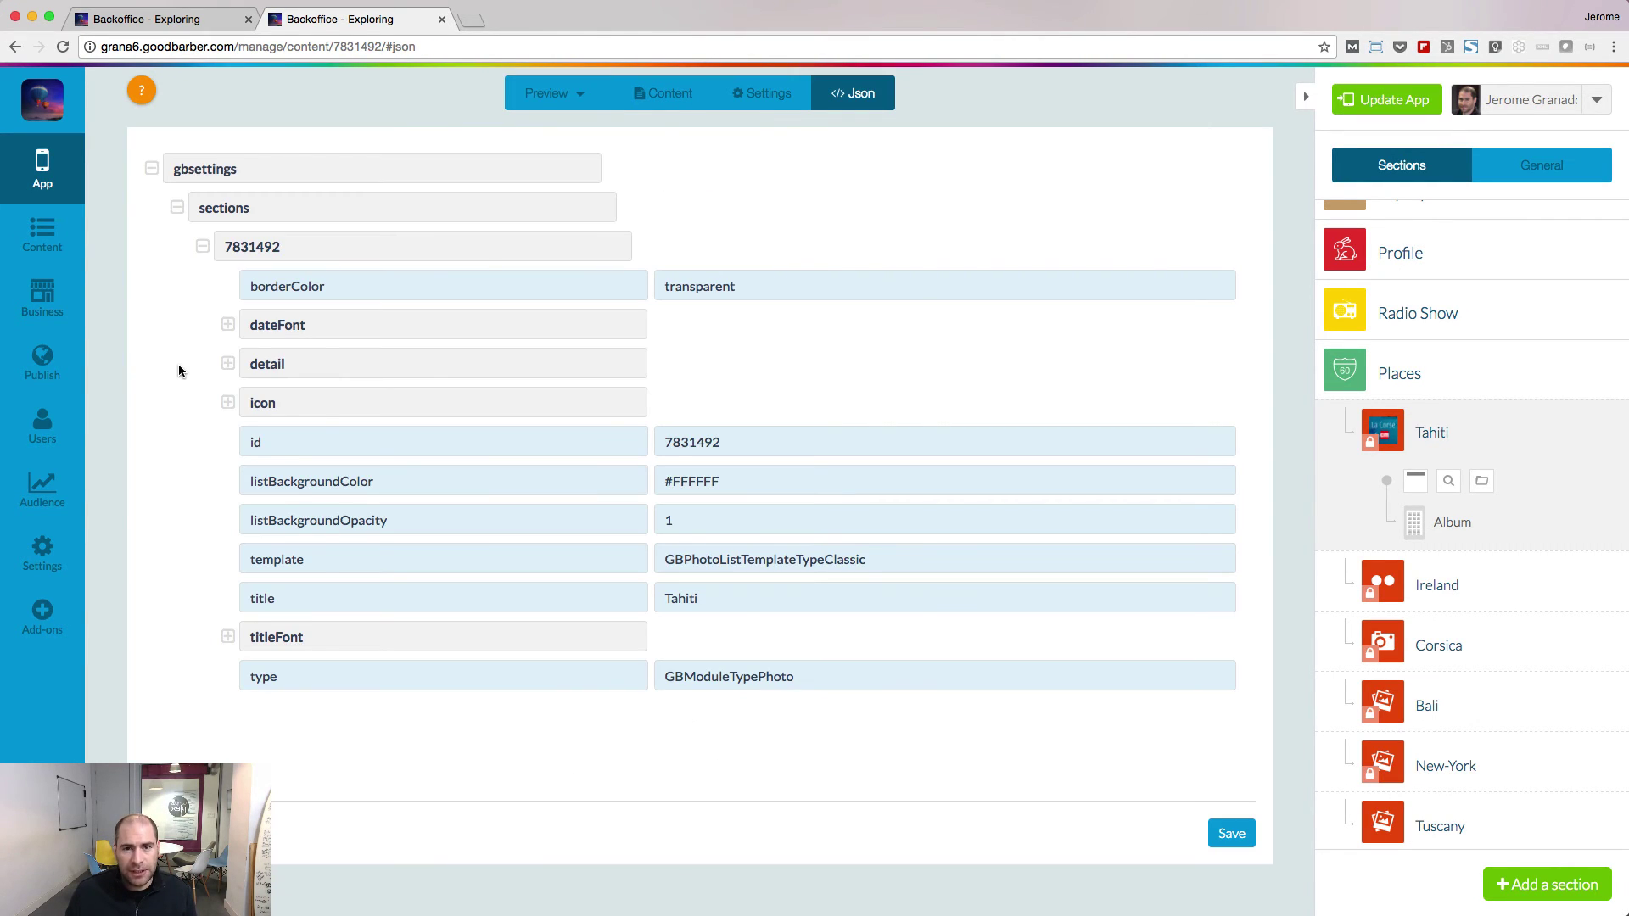
pyautogui.click(228, 364)
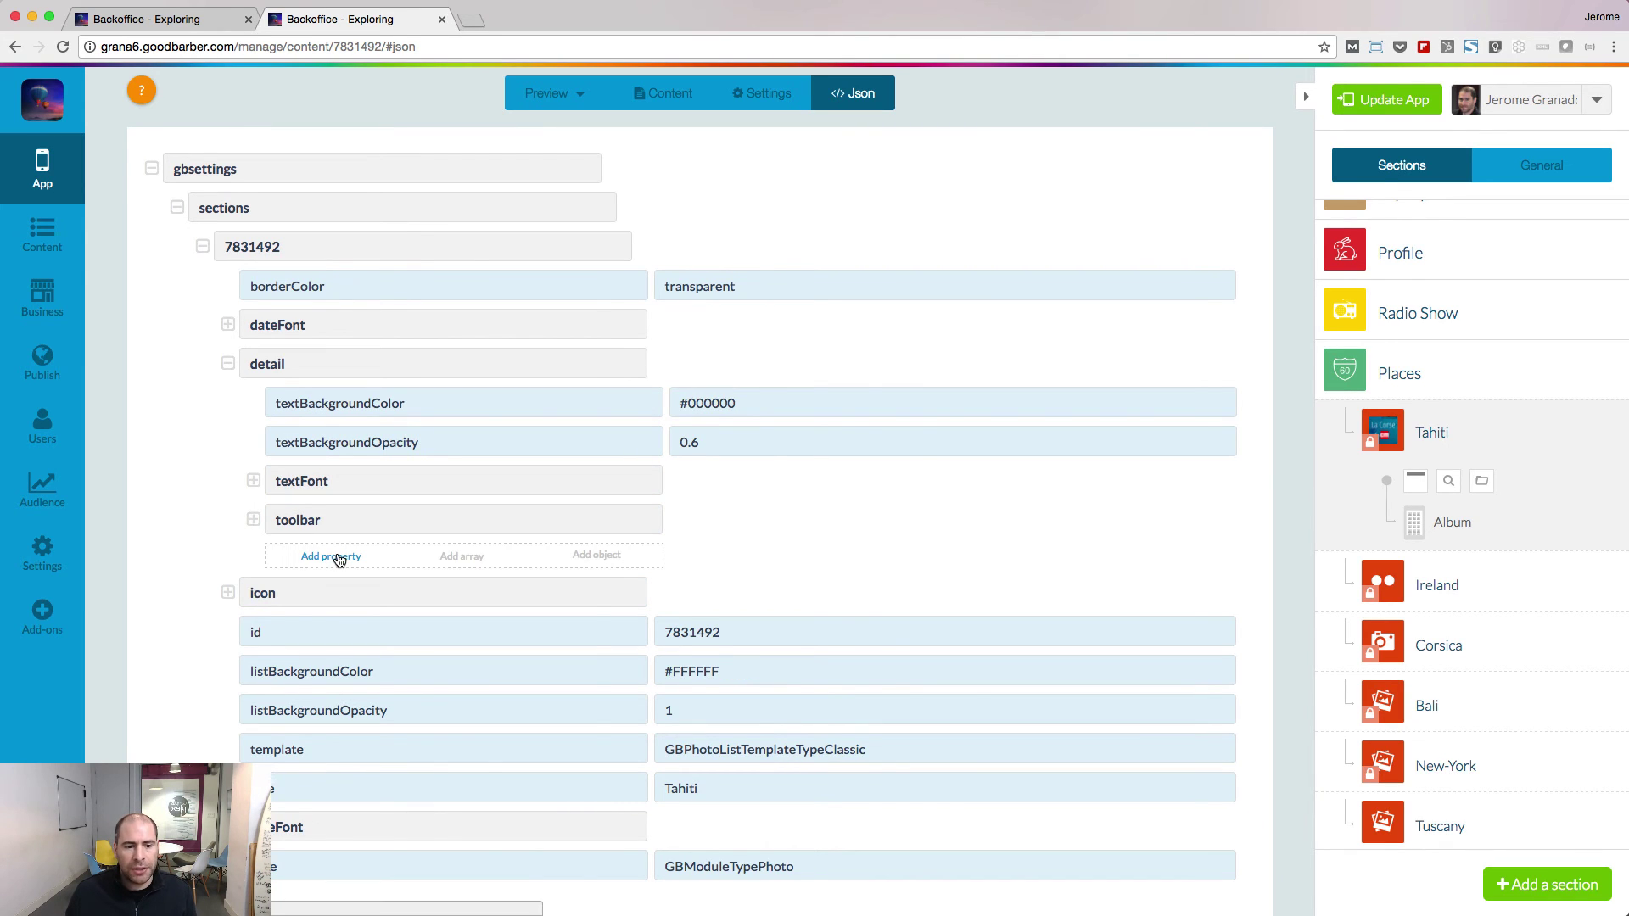
pyautogui.click(332, 561)
pyautogui.write('n')
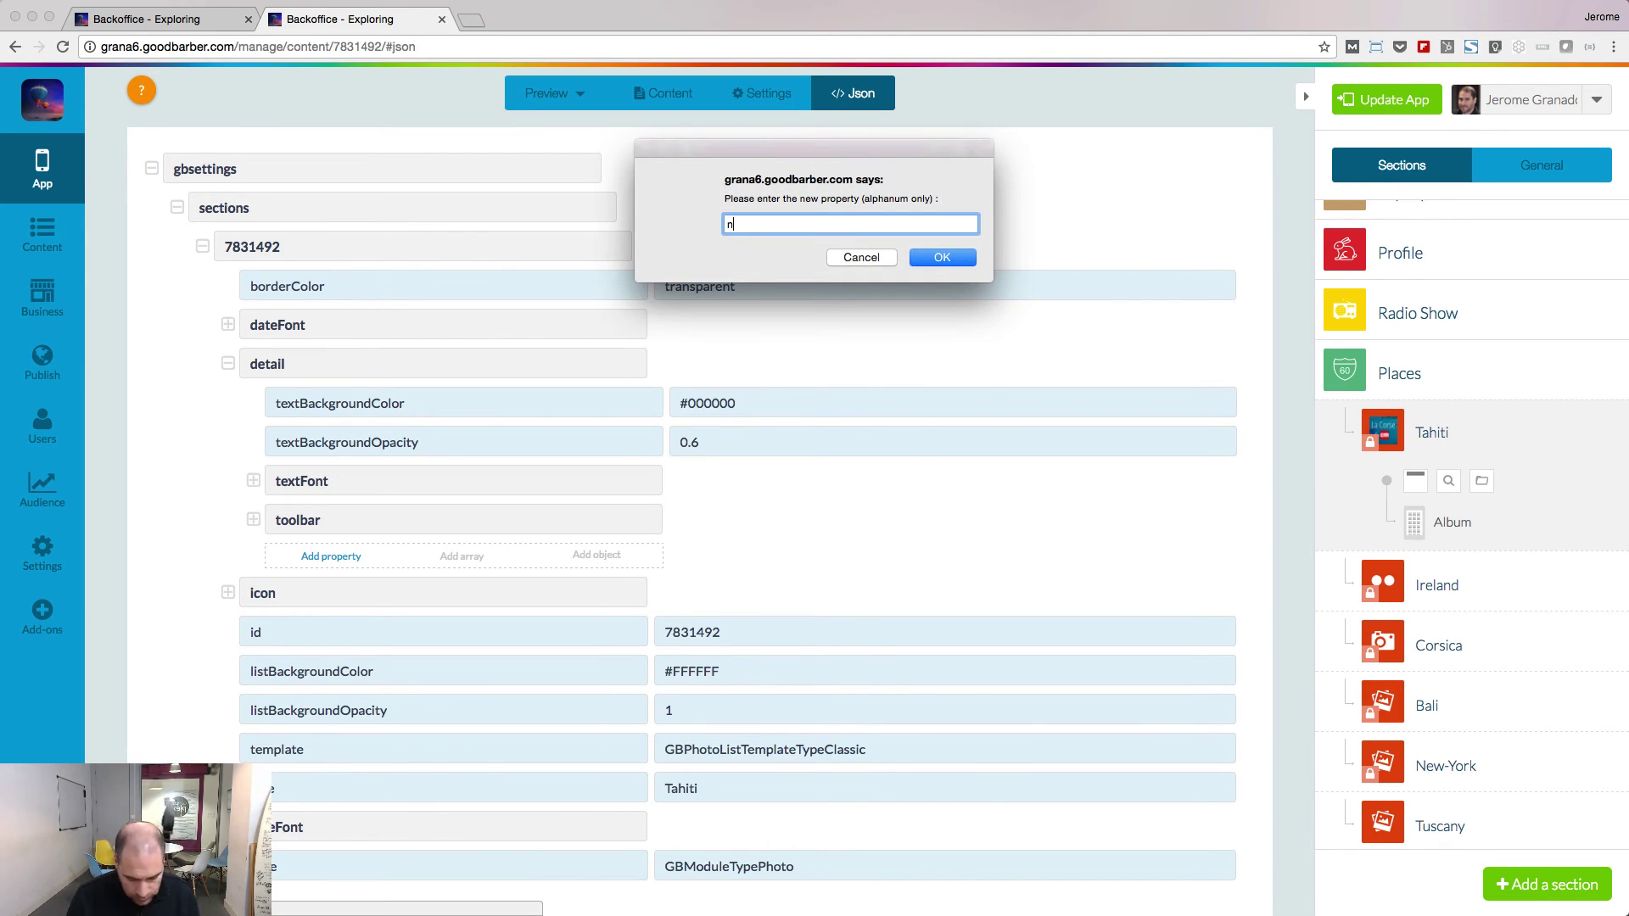
pyautogui.write('avBarTitleToken')
pyautogui.click(948, 262)
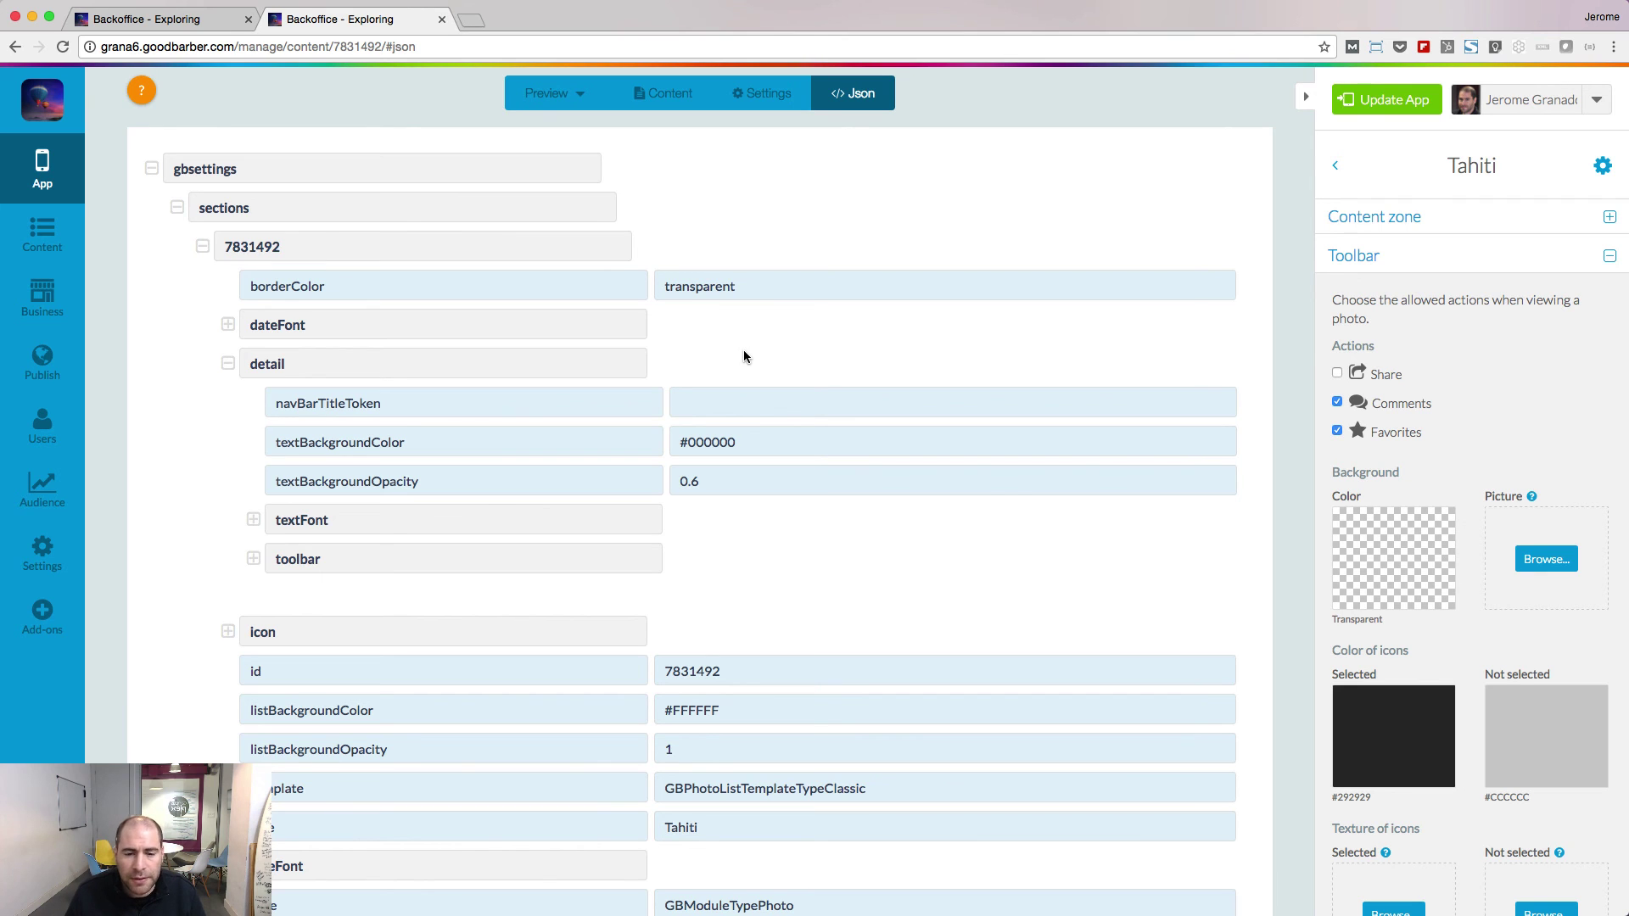
# Set navBarTitleToken to '[CURRENT] out of [TOTAL]' and save the settings
pyautogui.click(690, 406)
pyautogui.write('[CURRENT] out of [TOTAL]')
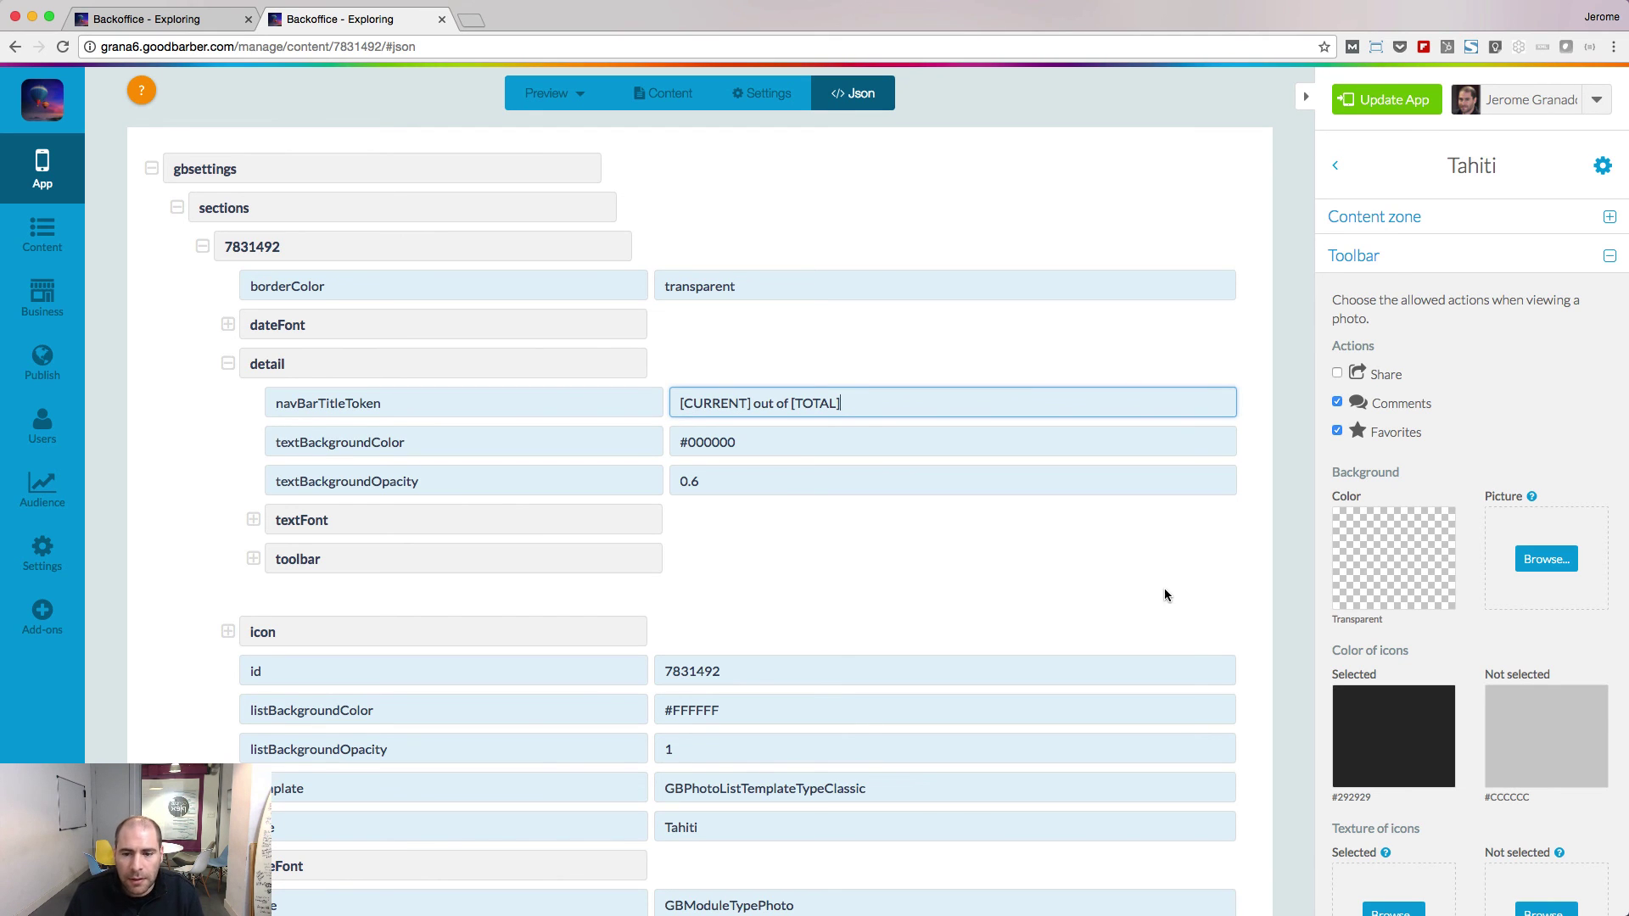
pyautogui.scroll(-3, 1208, 600)
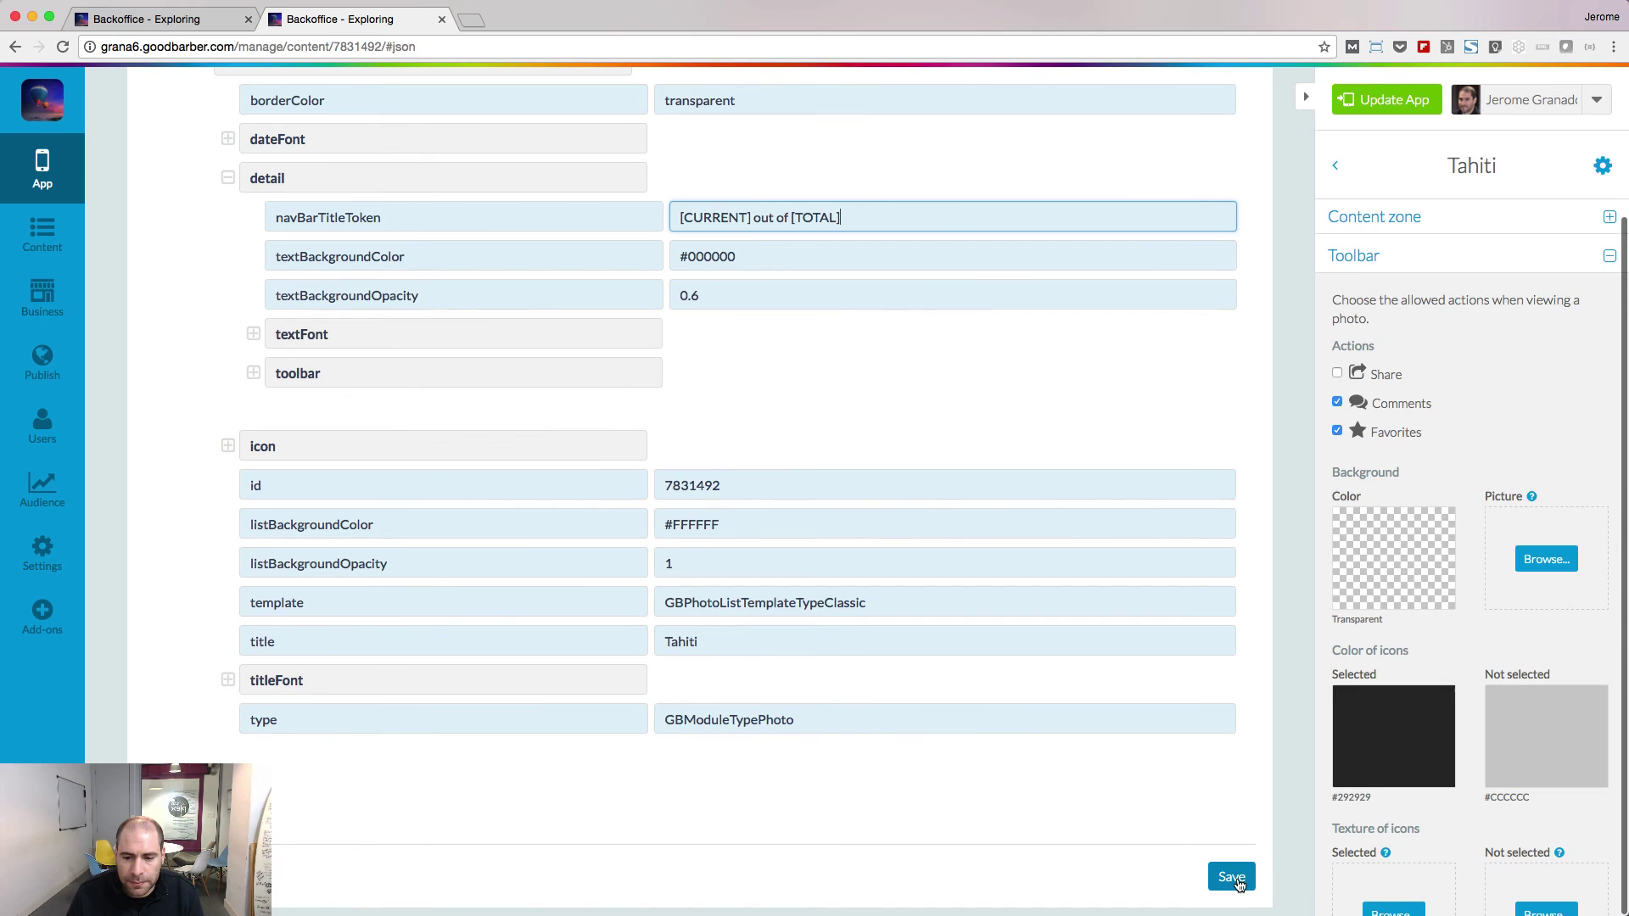
pyautogui.click(1231, 878)
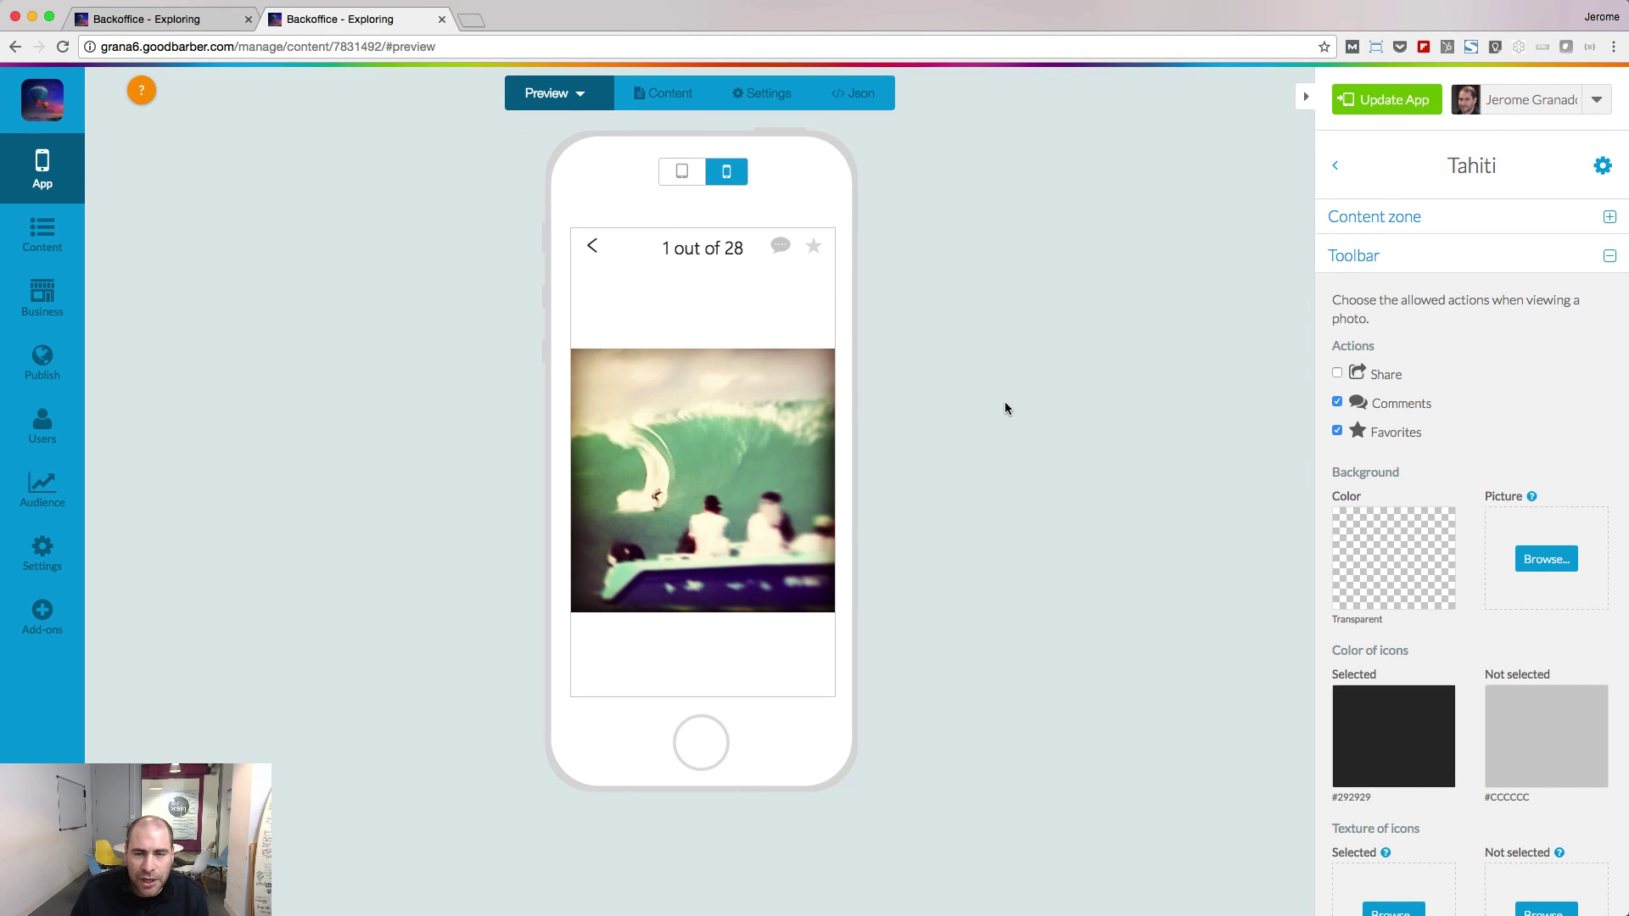